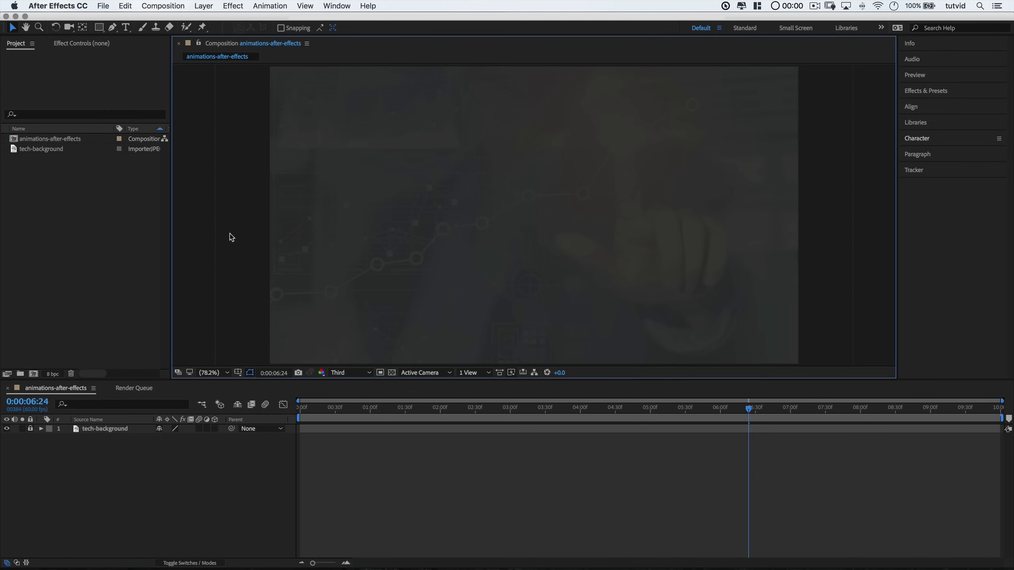
# - Inspect the composition settings and their background colour
pyautogui.click(187, 5)
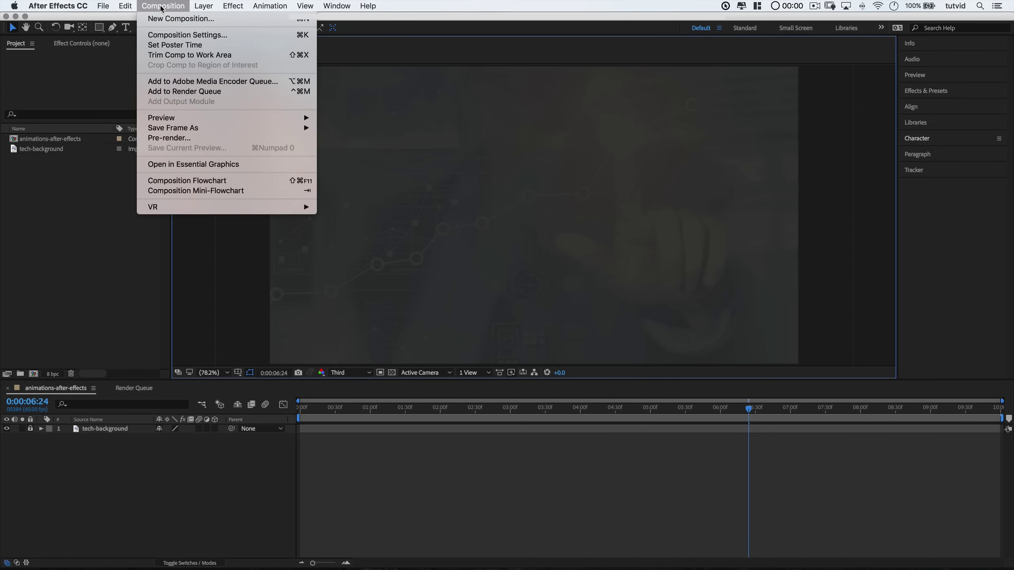
pyautogui.click(184, 36)
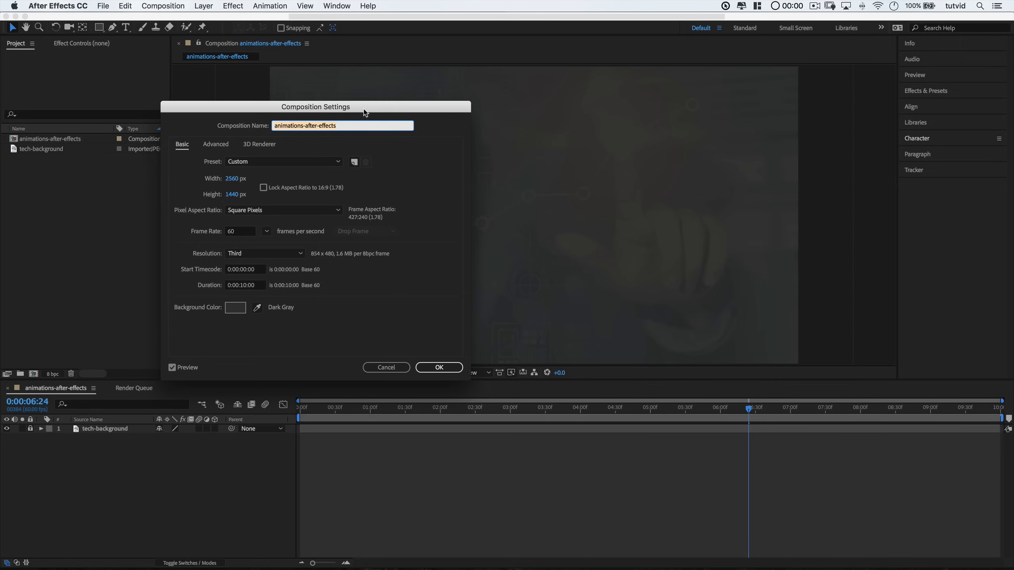
pyautogui.moveTo(358, 111); pyautogui.dragTo(435, 101)
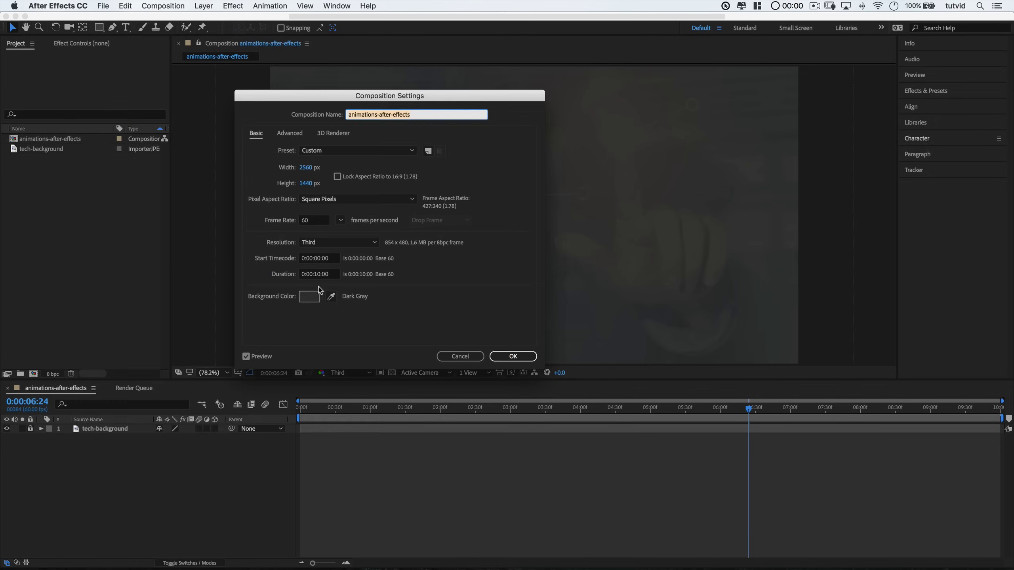
pyautogui.click(315, 295)
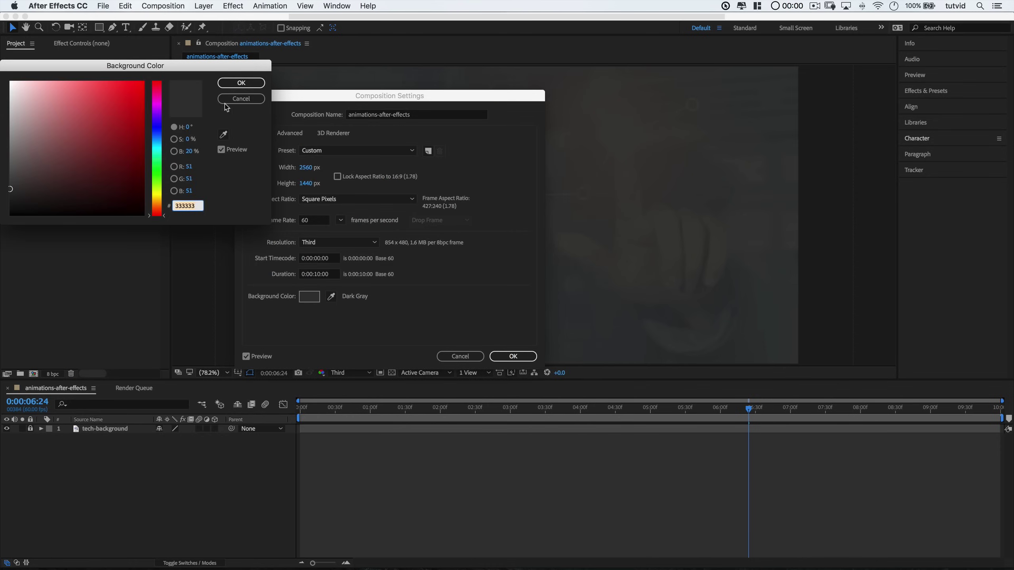
pyautogui.moveTo(211, 67); pyautogui.dragTo(363, 77)
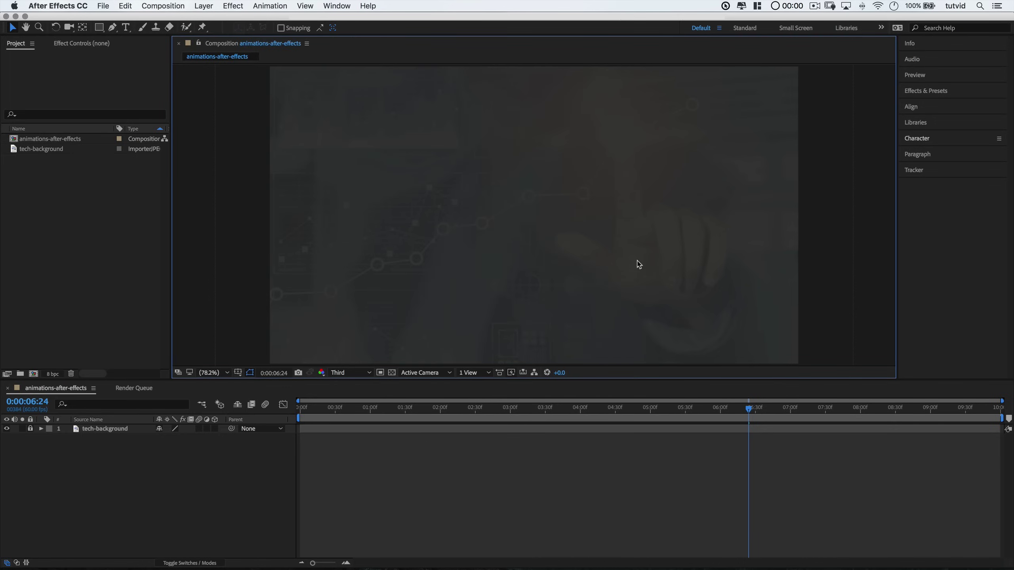
# - Check the tech-background layer's Opacity value, then hide the property again
pyautogui.click(119, 430)
pyautogui.press('t')
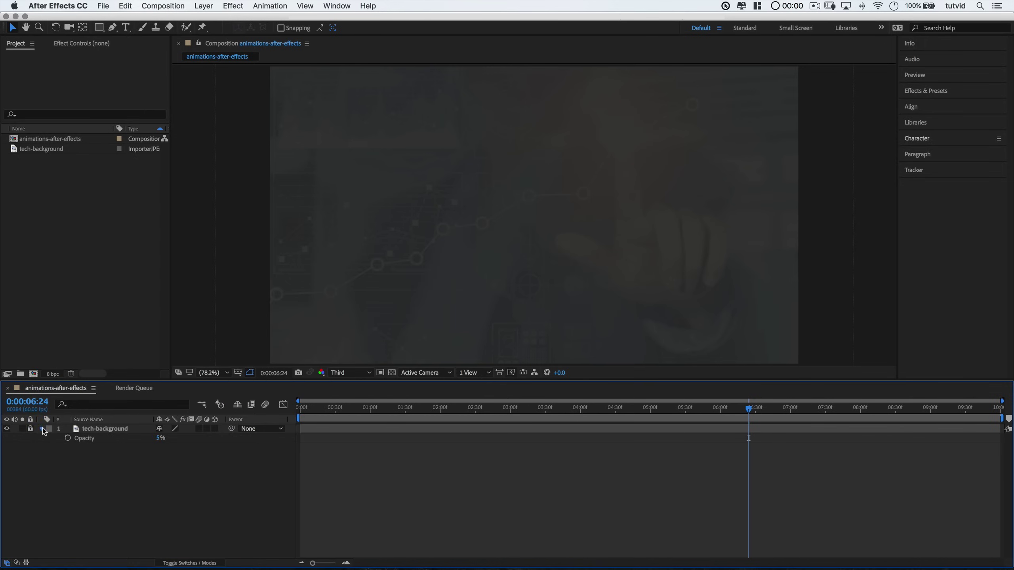
pyautogui.click(42, 429)
# - Create a new text layer reading '5 EASY' in the composition
pyautogui.click(125, 27)
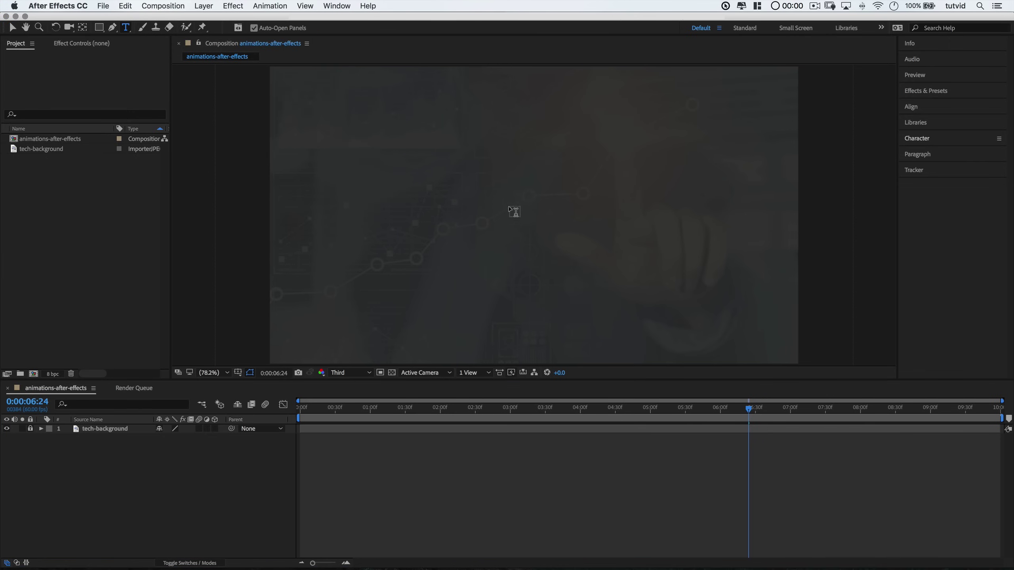
pyautogui.click(512, 210)
pyautogui.write('5 EASY')
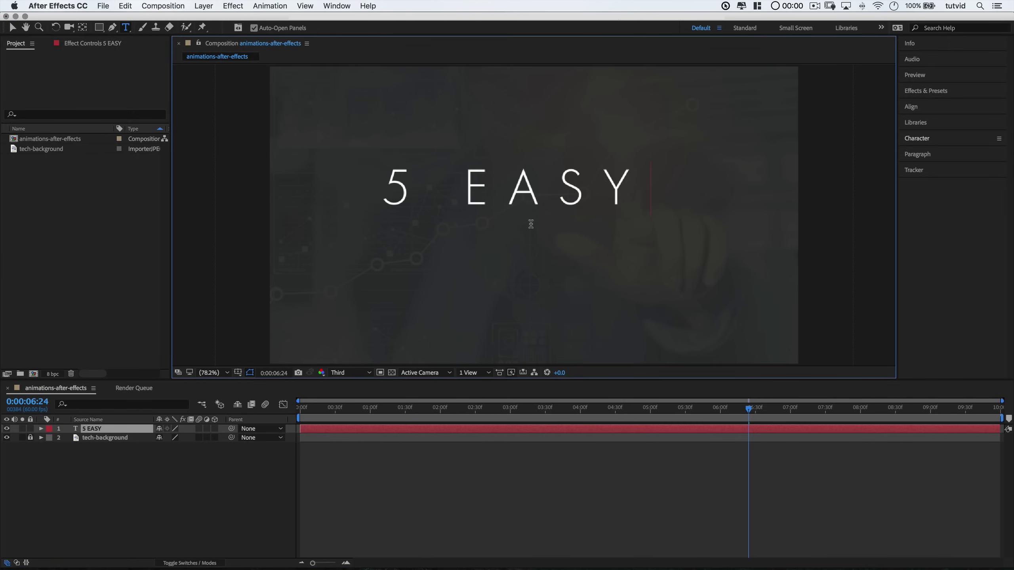
pyautogui.press('Escape')
# - Set 5 EASY to Bebas Neue Bold, 350 px, with tracking 0
pyautogui.click(917, 138)
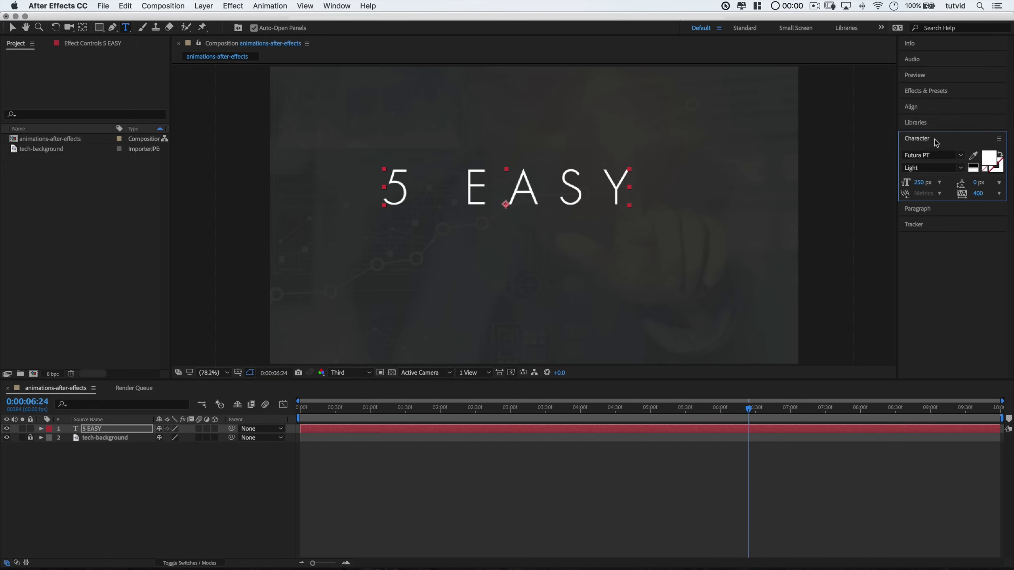
pyautogui.click(960, 155)
pyautogui.scroll(10, 879, 233)
pyautogui.scroll(5, 879, 233)
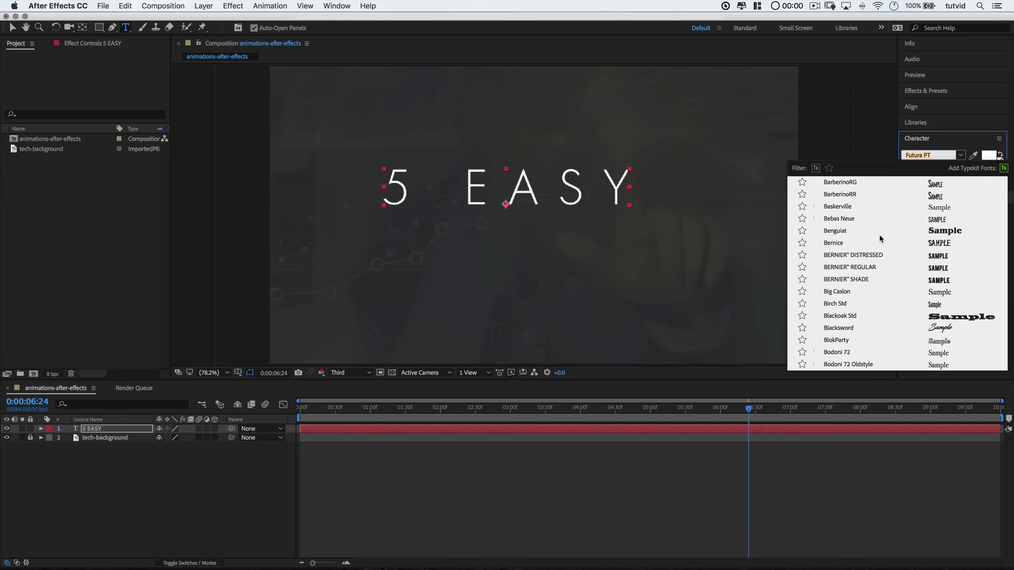
pyautogui.click(844, 306)
pyautogui.click(932, 168)
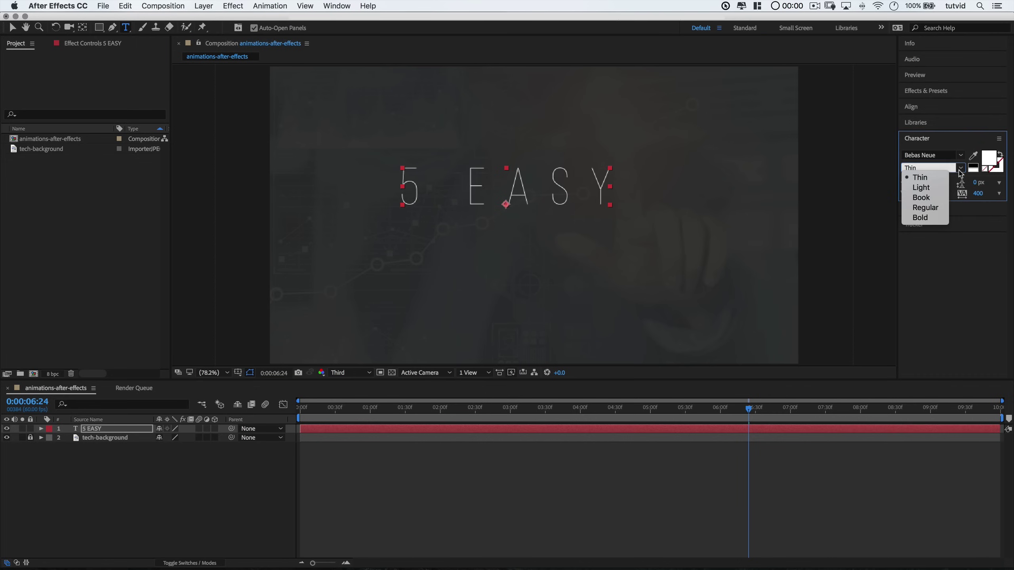
pyautogui.click(921, 217)
pyautogui.write('350')
pyautogui.press('Return')
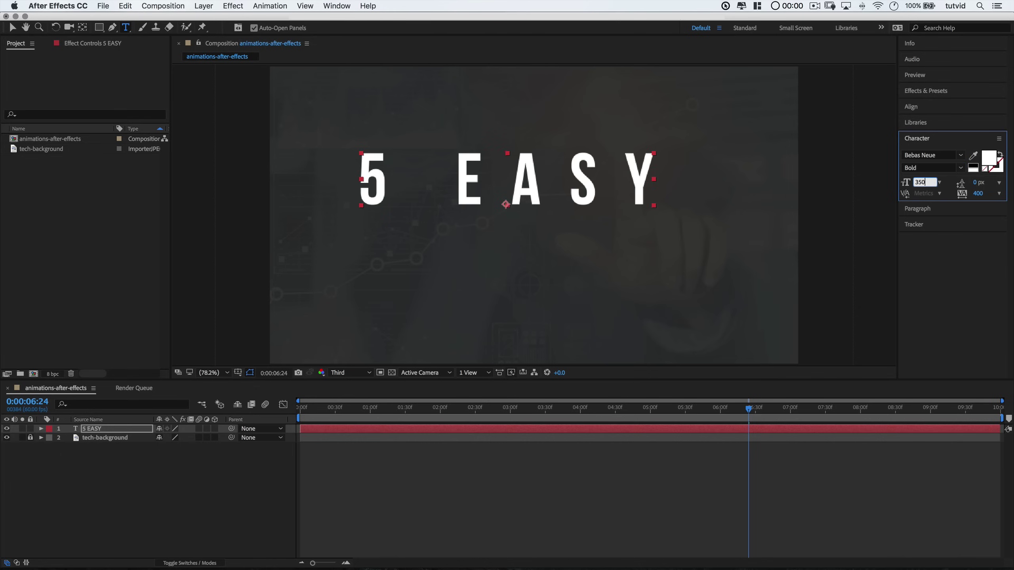
pyautogui.click(978, 193)
pyautogui.write('0')
pyautogui.press('Return')
# - Align 5 EASY to the composition and centre it horizontally
pyautogui.click(914, 107)
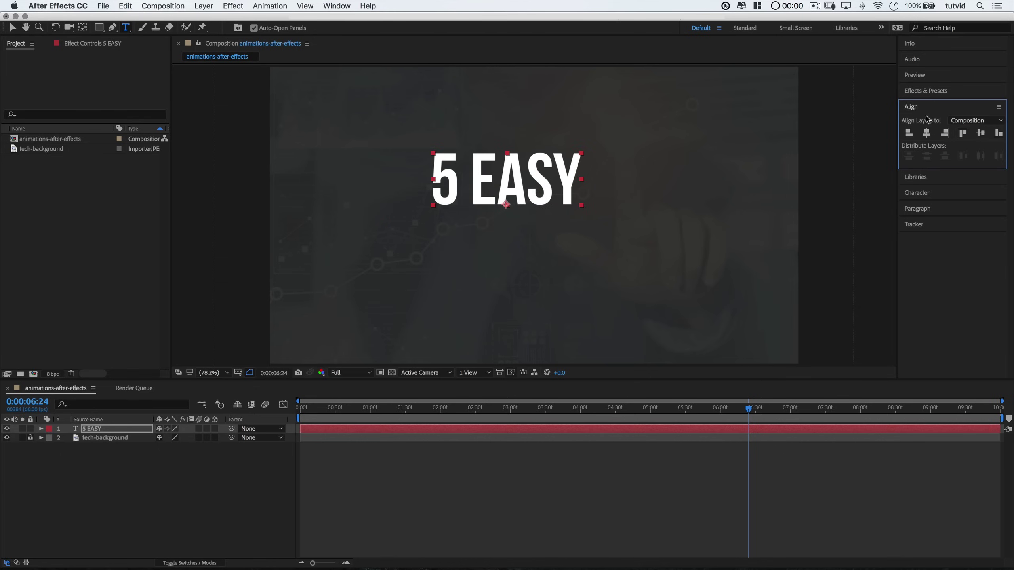
pyautogui.click(927, 120)
pyautogui.click(925, 140)
pyautogui.click(927, 133)
# - Centre 5 EASY vertically and type a new 'Animations' text line below it
pyautogui.click(981, 133)
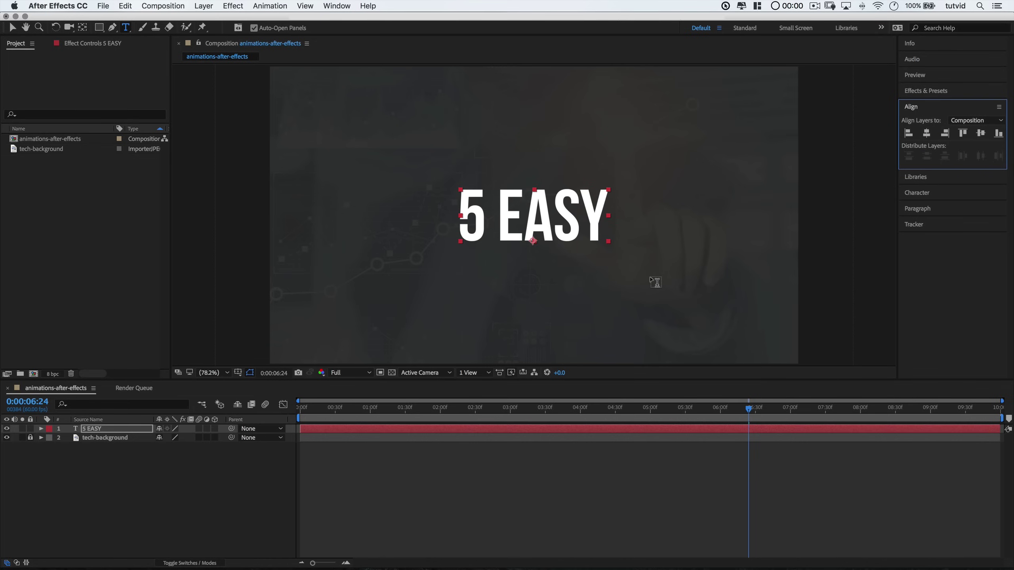
pyautogui.click(485, 296)
pyautogui.write('Animations')
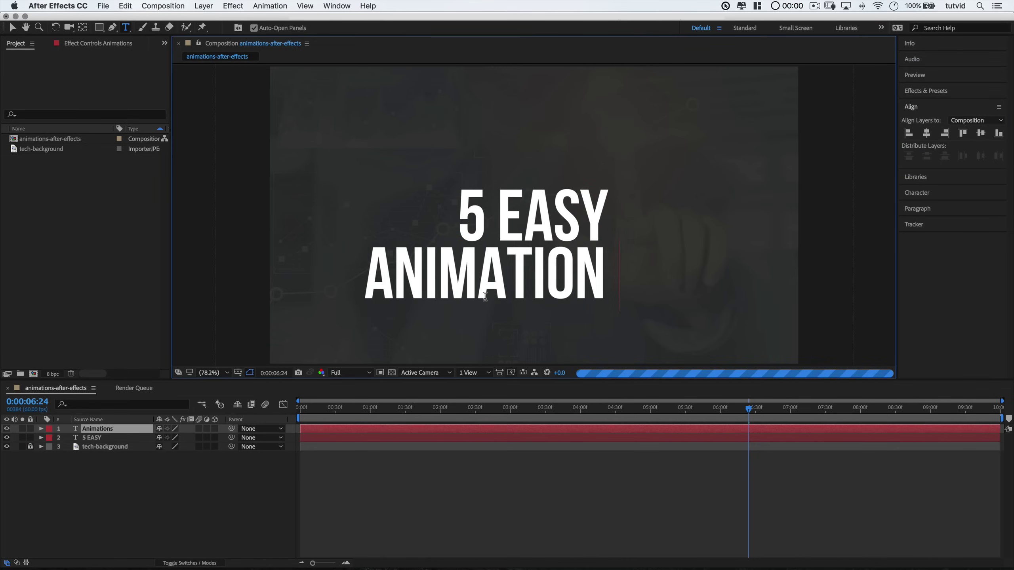
pyautogui.press('Escape')
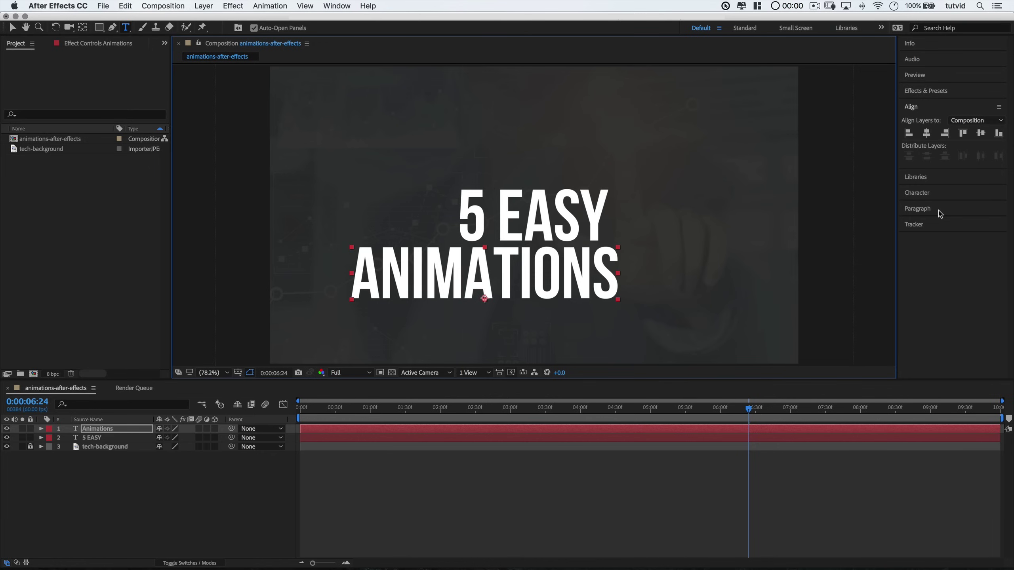
# - Set ANIMATIONS to 195 px and centre it horizontally in the composition
pyautogui.click(926, 194)
pyautogui.click(920, 182)
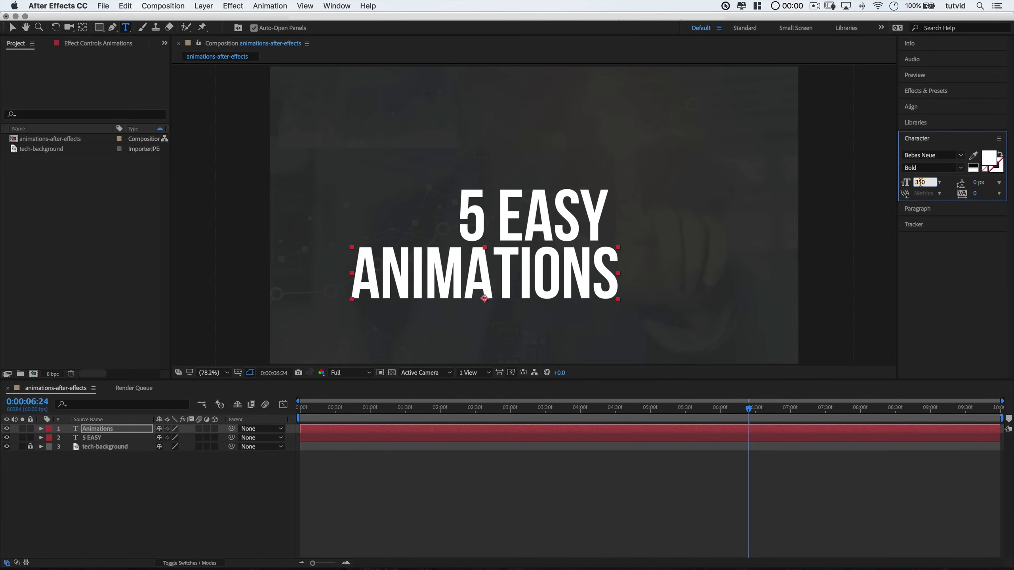
pyautogui.write('195')
pyautogui.press('Return')
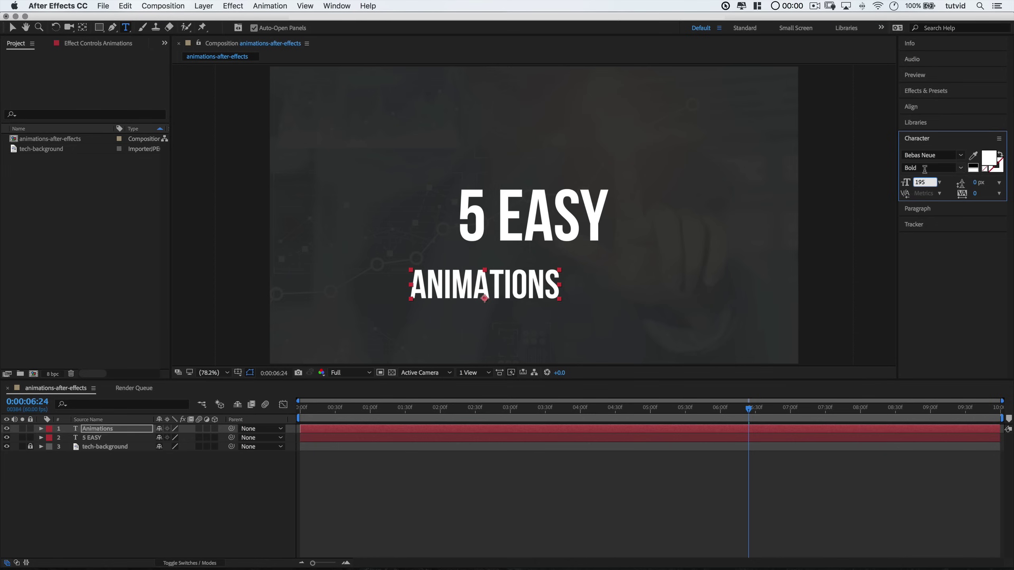
pyautogui.click(925, 106)
pyautogui.click(926, 134)
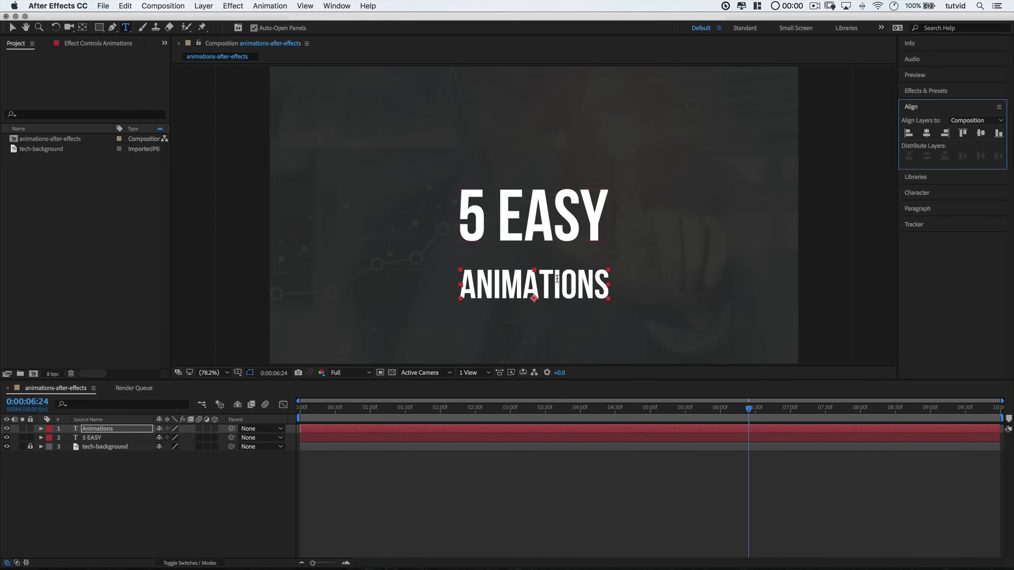
# - Move ANIMATIONS up just beneath 5 EASY and fine-tune it with arrow nudges
pyautogui.click(12, 27)
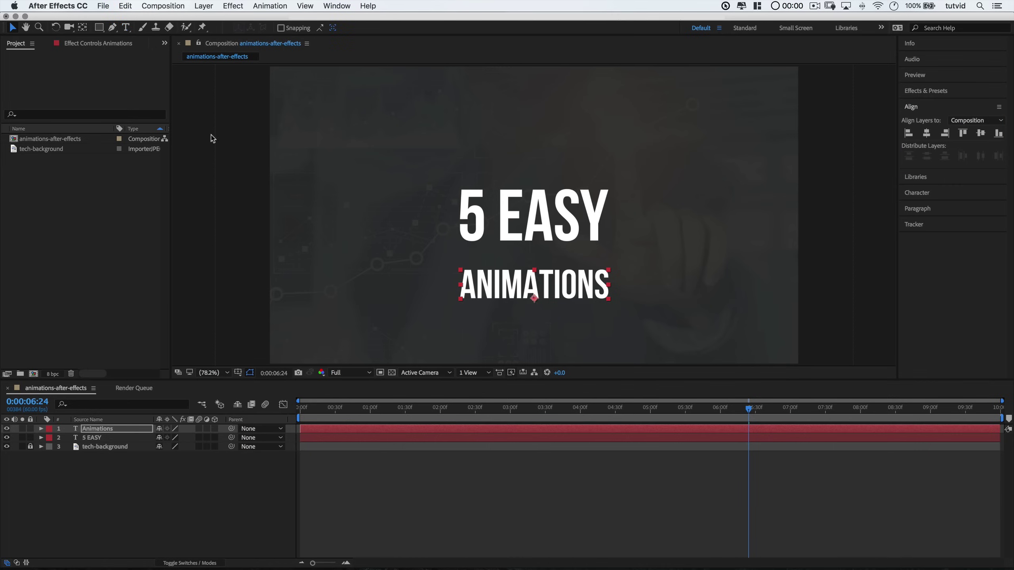
pyautogui.moveTo(566, 287); pyautogui.dragTo(566, 268)
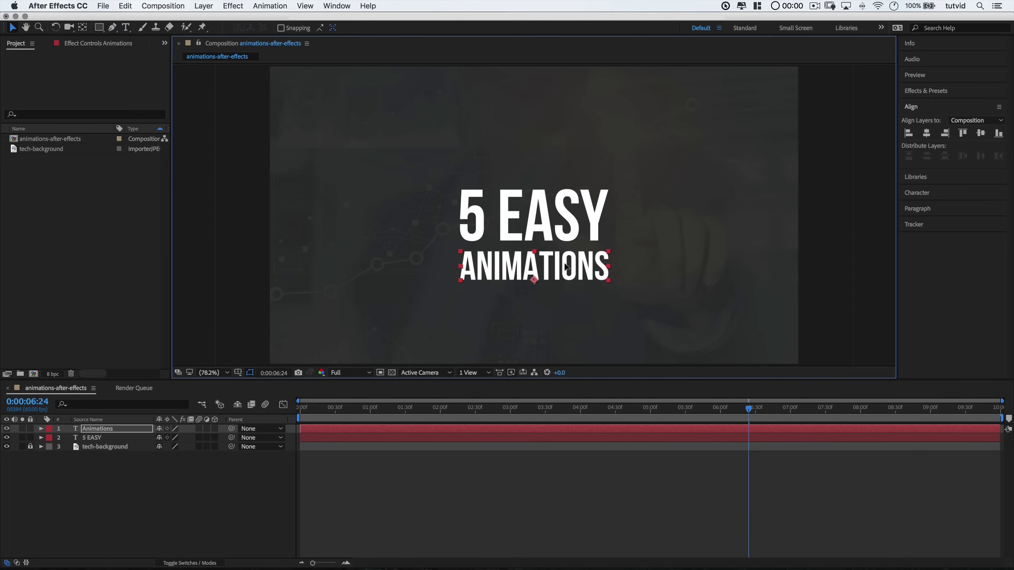
pyautogui.press('Left')
pyautogui.press('Left')
pyautogui.press('Left')
pyautogui.press('Left')
pyautogui.press('Right')
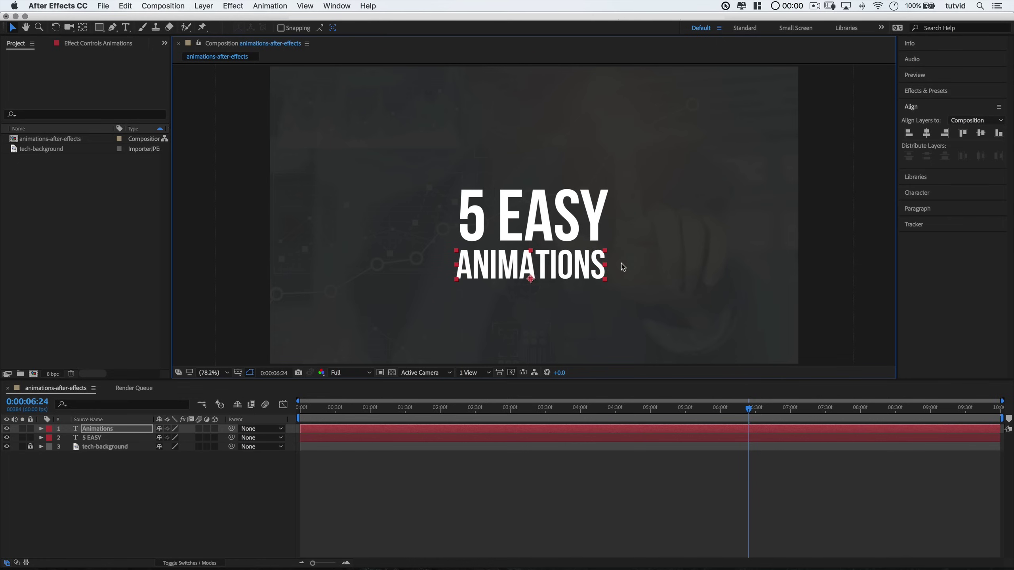
# - Create a new text layer reading 'In After Effects'
pyautogui.click(668, 296)
pyautogui.press('super+t')
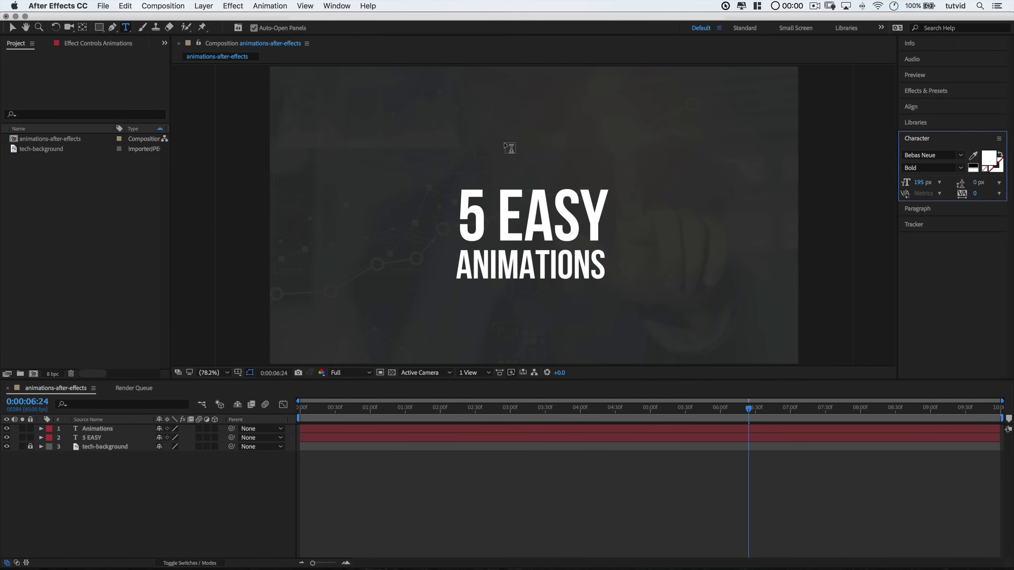
pyautogui.click(516, 150)
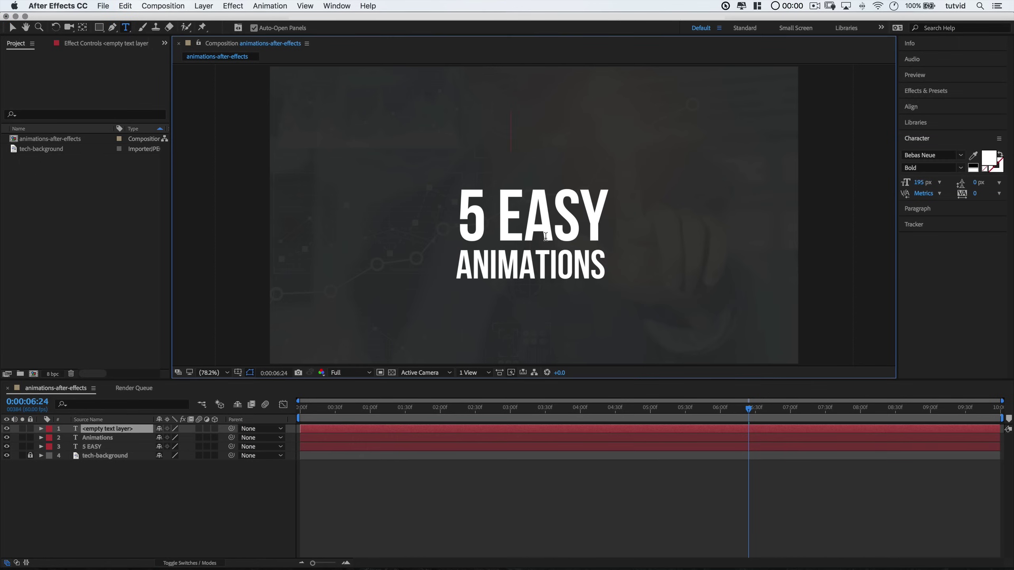
pyautogui.write('In After Effects')
pyautogui.press('Escape')
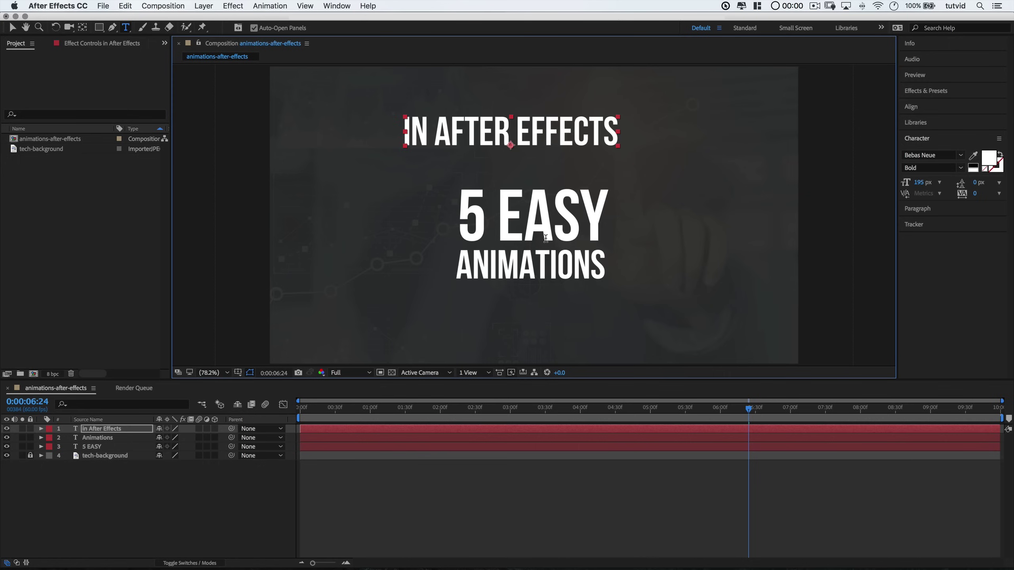
# - Set IN AFTER EFFECTS to 113 px and centre it horizontally
pyautogui.click(919, 183)
pyautogui.write('113')
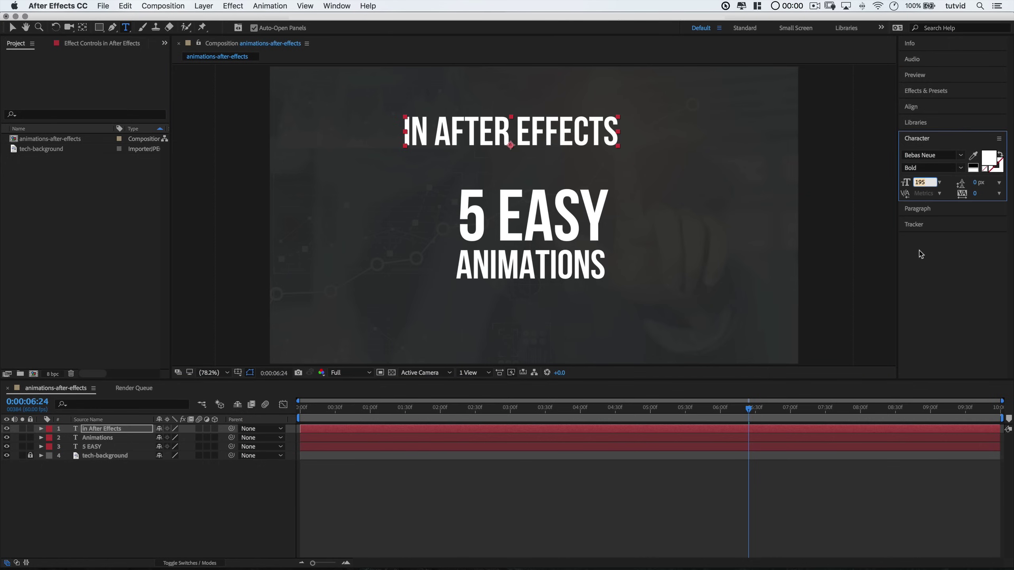
pyautogui.press('Tab')
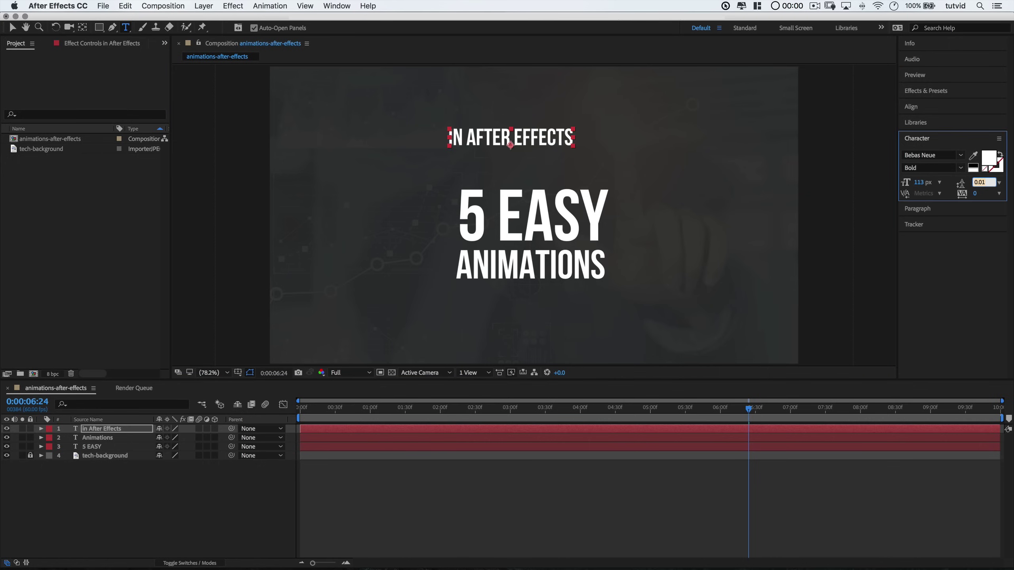
pyautogui.click(963, 111)
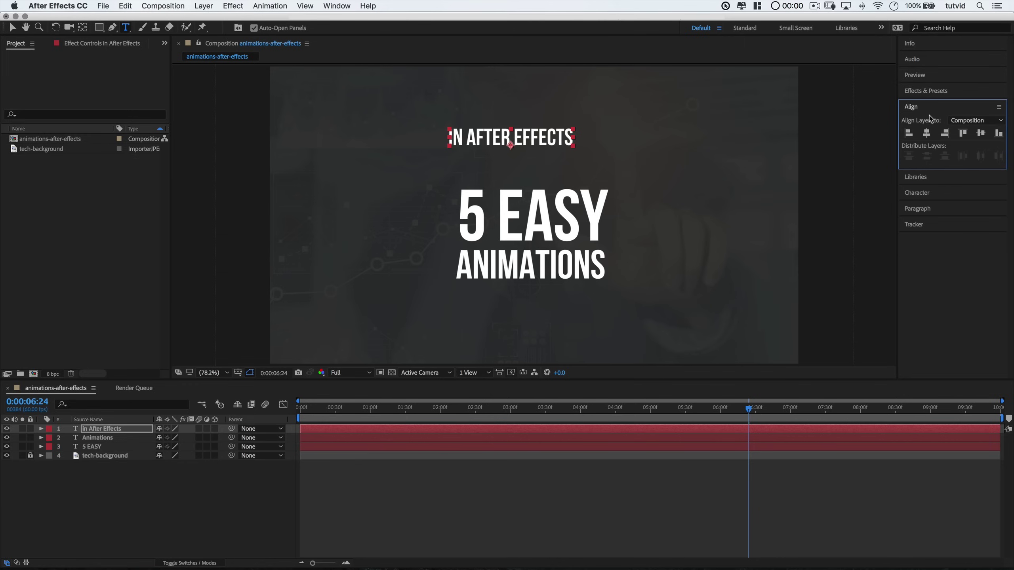
pyautogui.click(927, 133)
# - Move IN AFTER EFFECTS below ANIMATIONS and widen its tracking to 73
pyautogui.press('v')
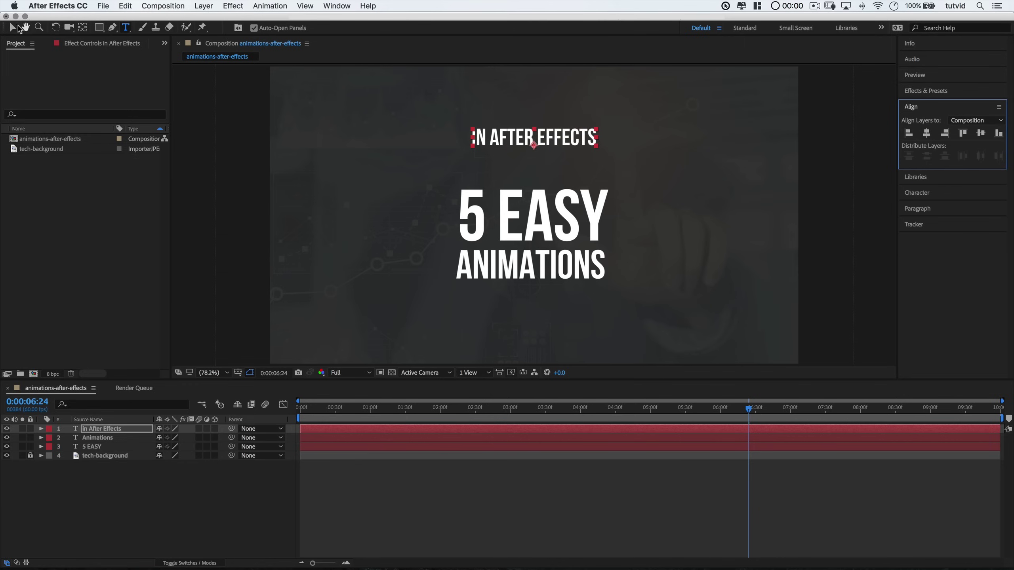
pyautogui.moveTo(555, 141); pyautogui.dragTo(539, 302)
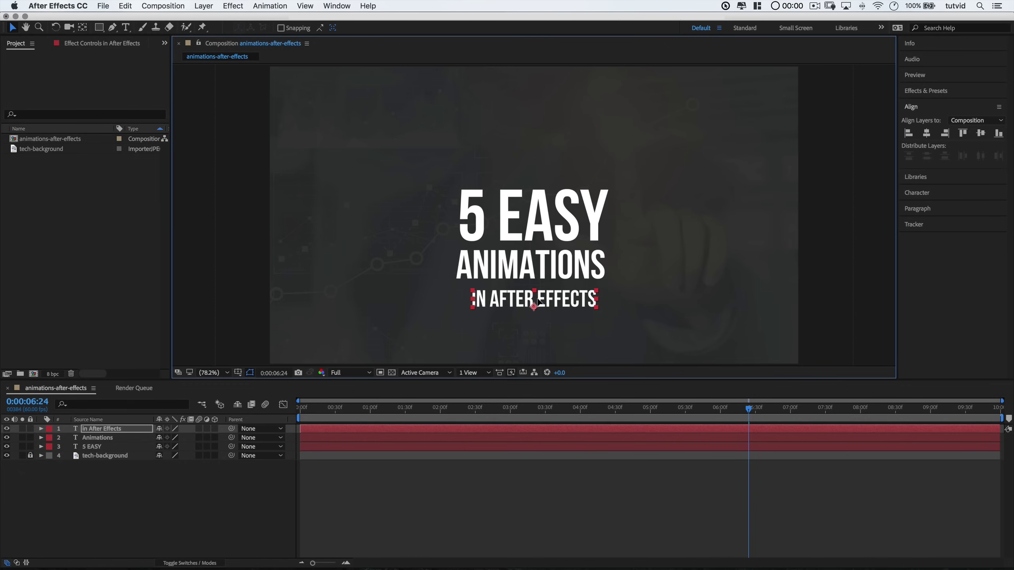
pyautogui.click(917, 192)
pyautogui.moveTo(972, 193); pyautogui.dragTo(981, 193)
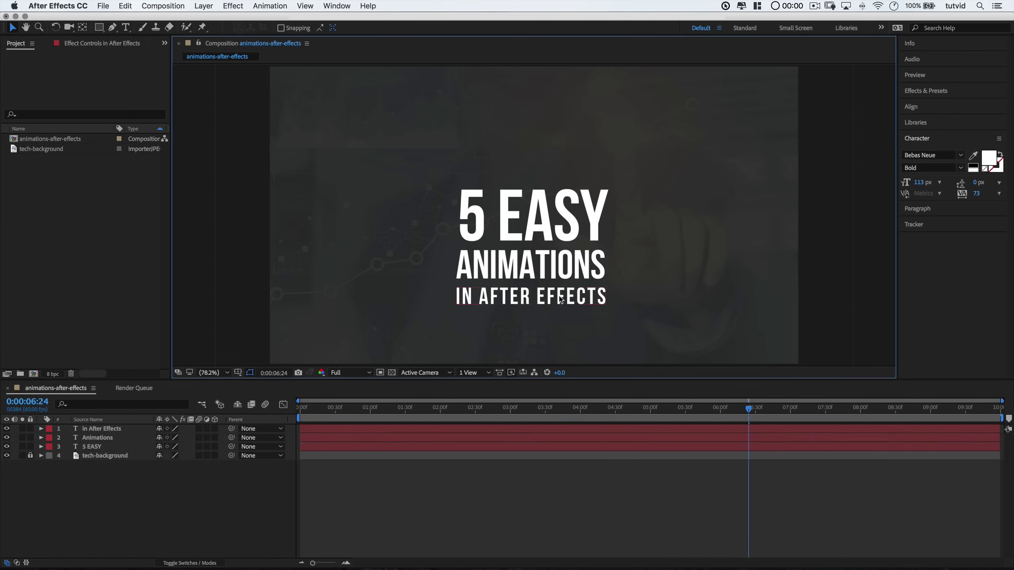
# - Draw a large circle over the title with the Ellipse tool
pyautogui.click(223, 199)
pyautogui.moveTo(99, 27); pyautogui.dragTo(137, 47)
pyautogui.moveTo(393, 108); pyautogui.dragTo(646, 363)
# - Remove the circle's fill and set its outline colour to white (FFFFFF)
pyautogui.click(271, 31)
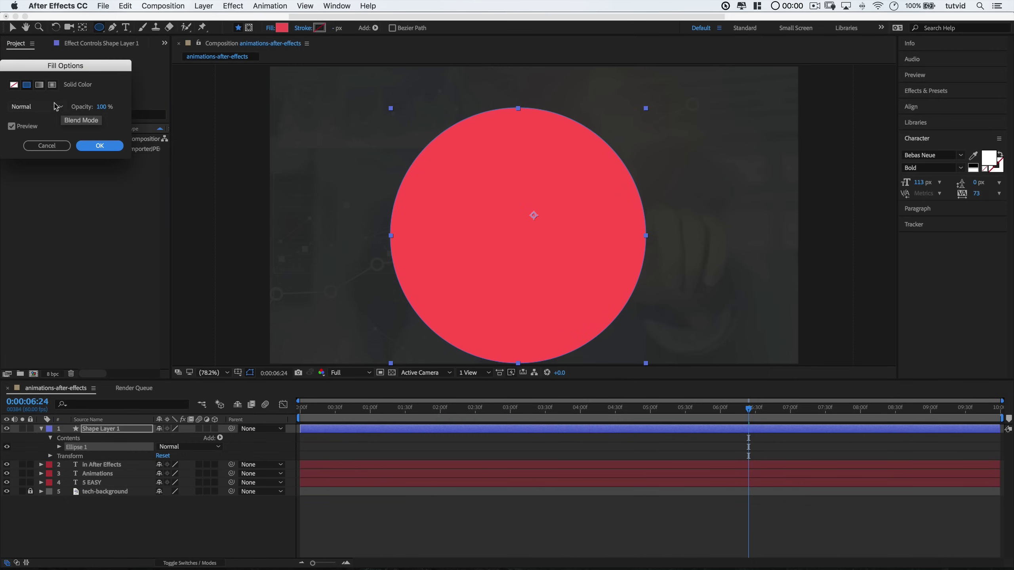
pyautogui.moveTo(49, 65); pyautogui.dragTo(194, 84)
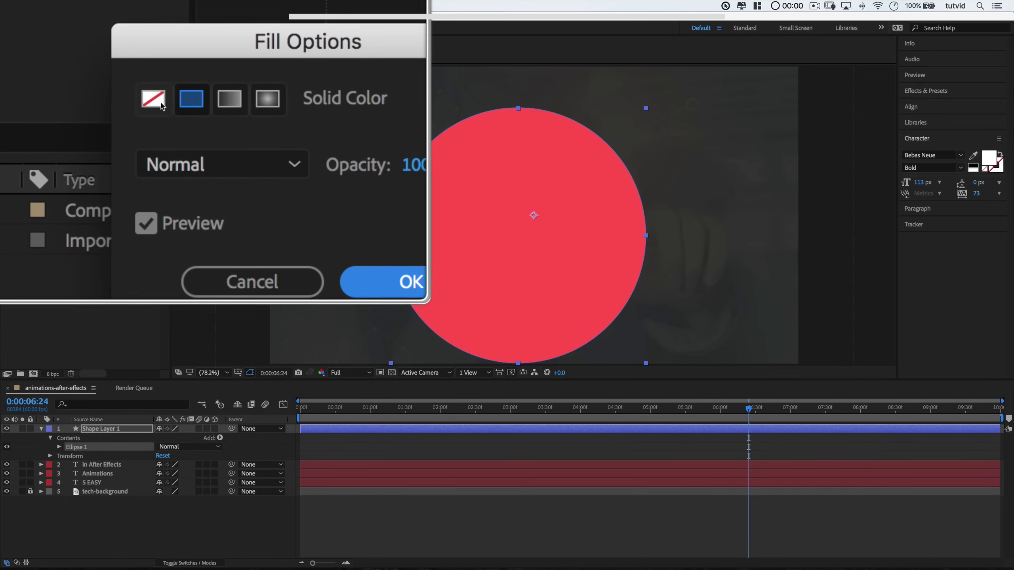
pyautogui.click(157, 102)
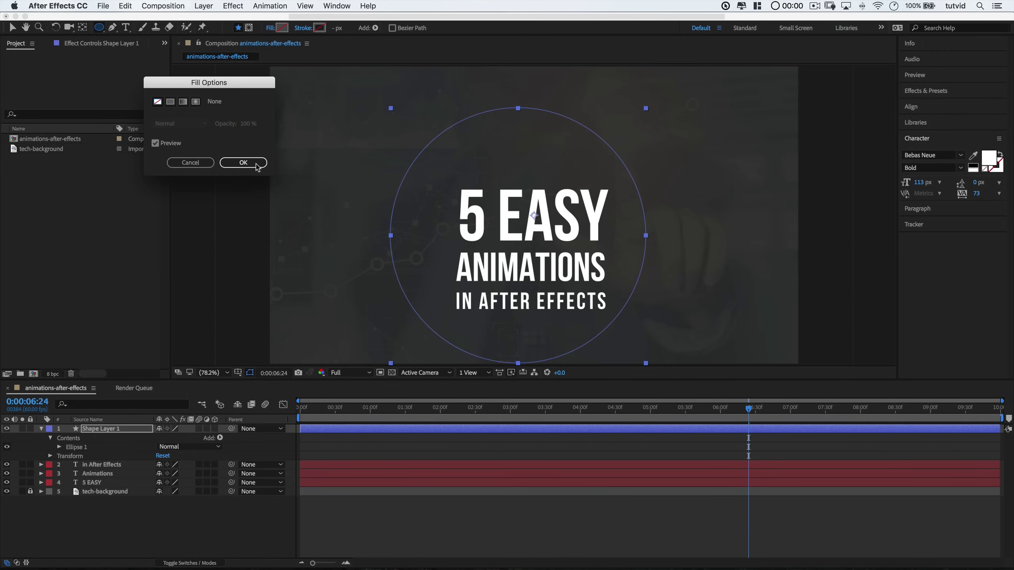
pyautogui.click(243, 163)
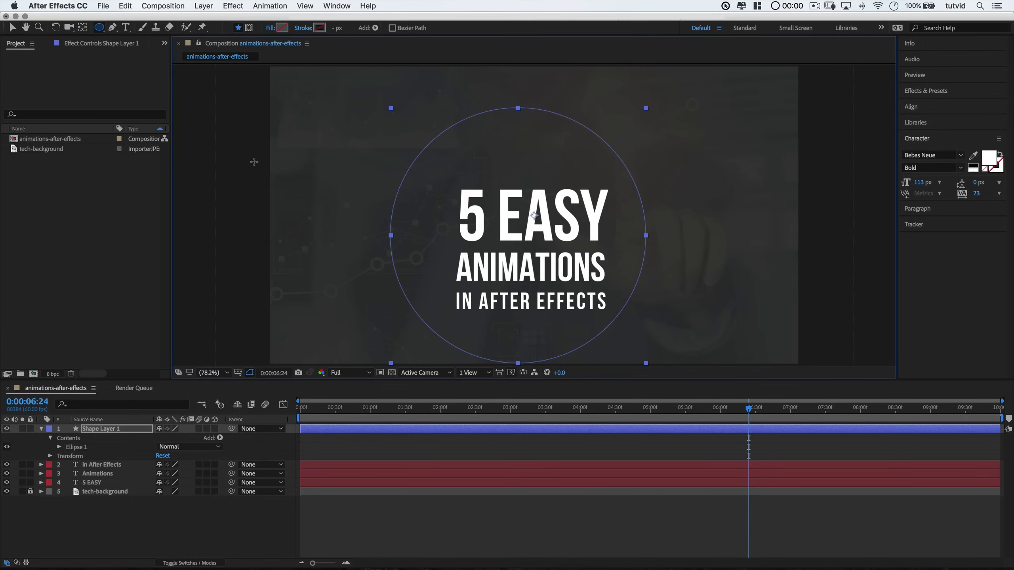
pyautogui.click(320, 29)
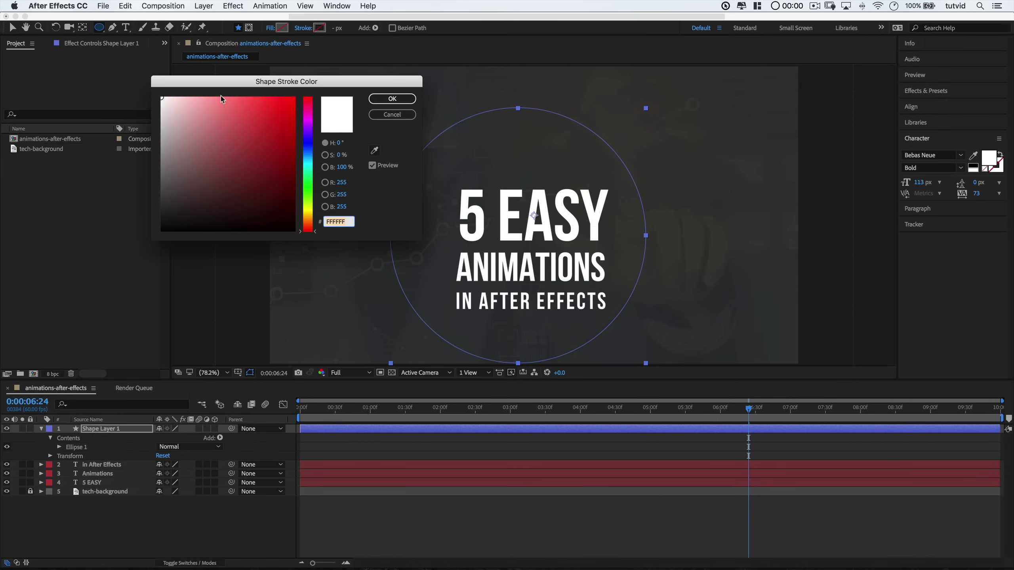
pyautogui.click(406, 100)
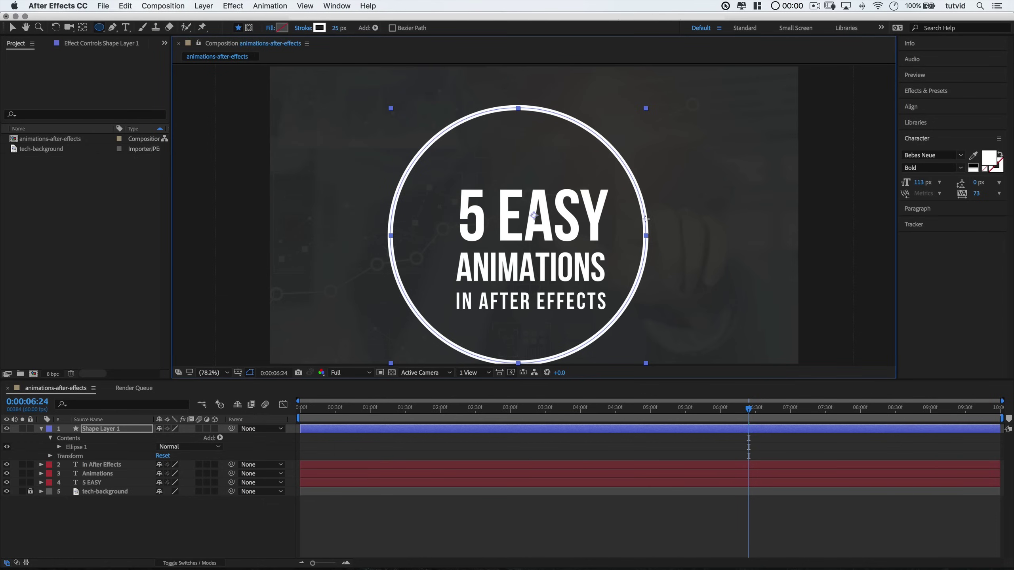
# - Centre the circle horizontally and vertically in the composition
pyautogui.click(911, 107)
pyautogui.click(927, 133)
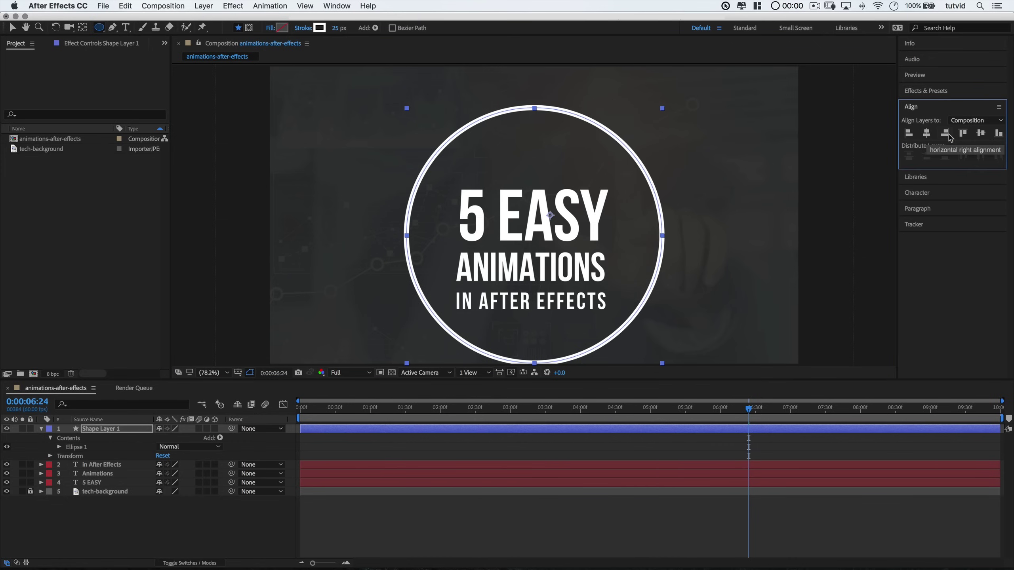
pyautogui.click(978, 135)
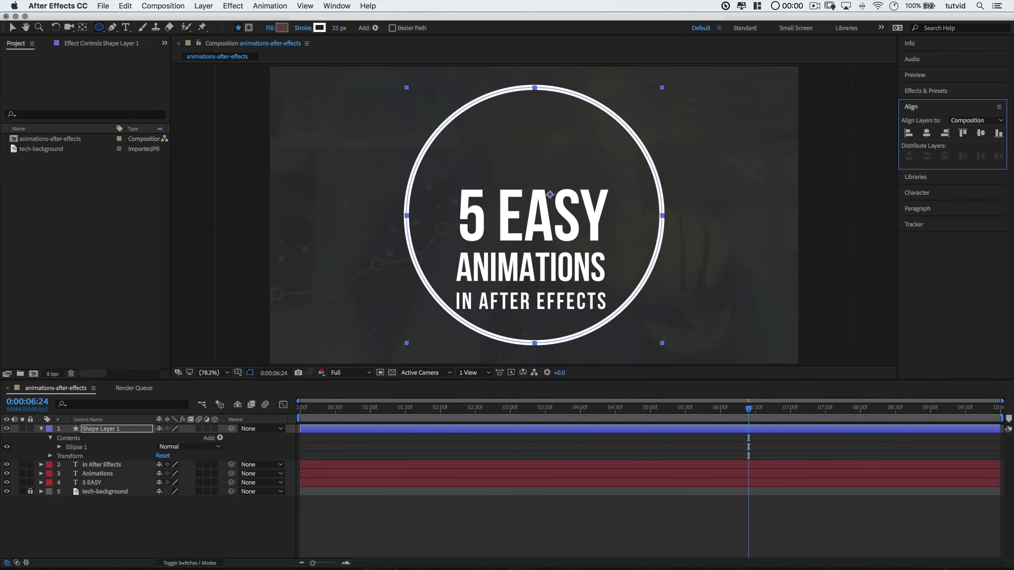
# - Rename the shape layer to 'Circle' and lock it
pyautogui.click(31, 430)
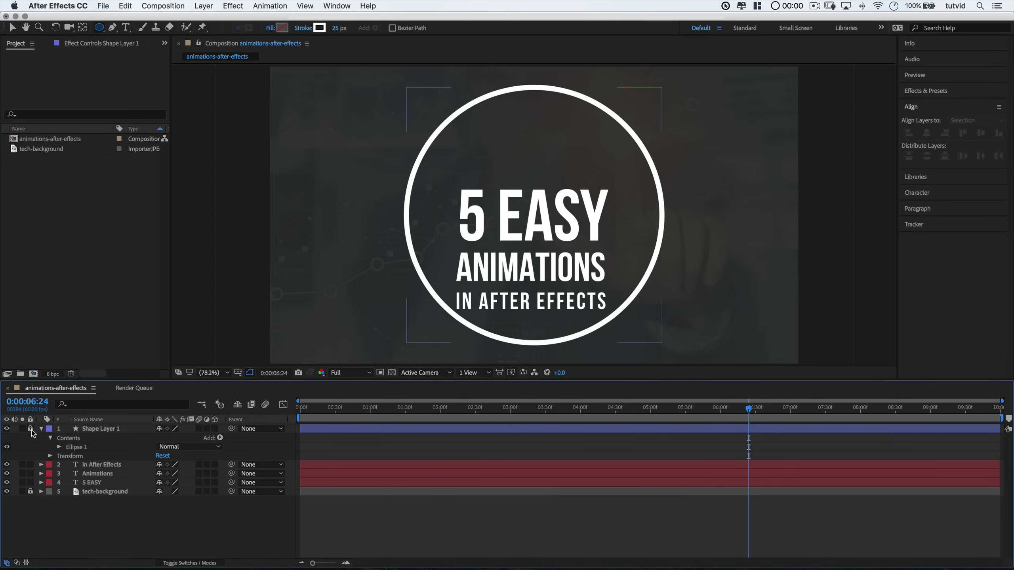
pyautogui.click(42, 429)
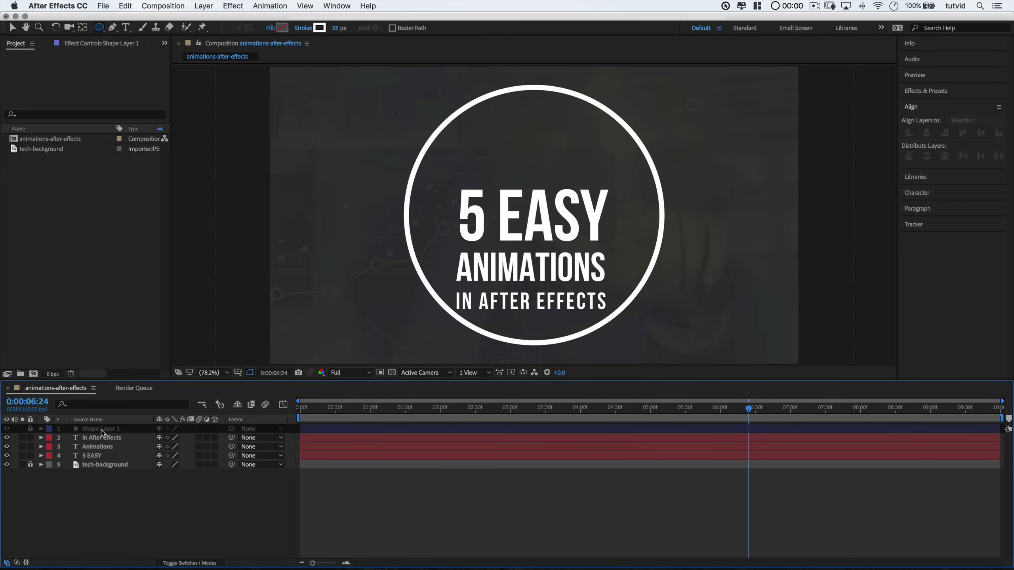
pyautogui.click(30, 429)
pyautogui.click(100, 429)
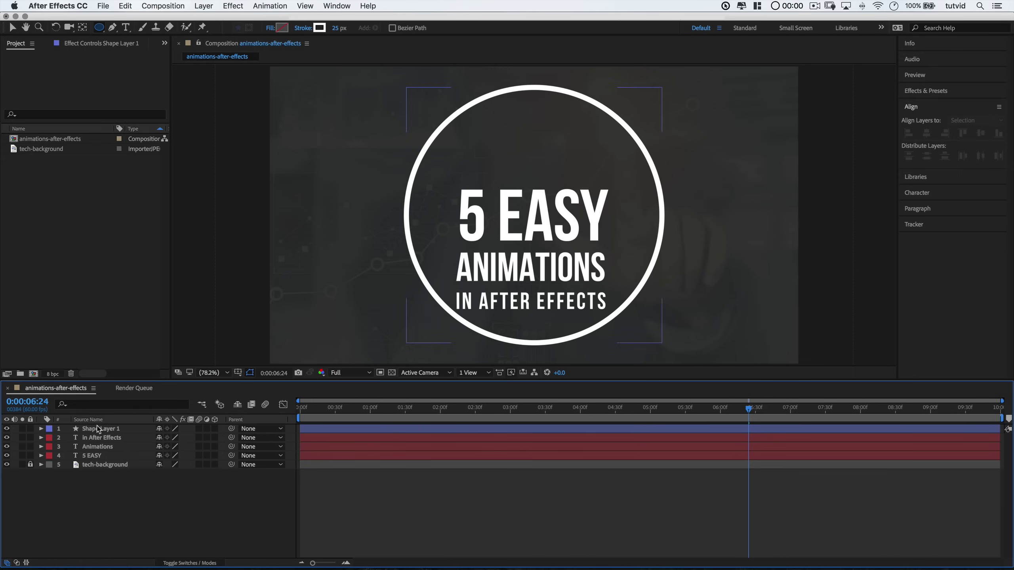
pyautogui.rightClick(102, 432)
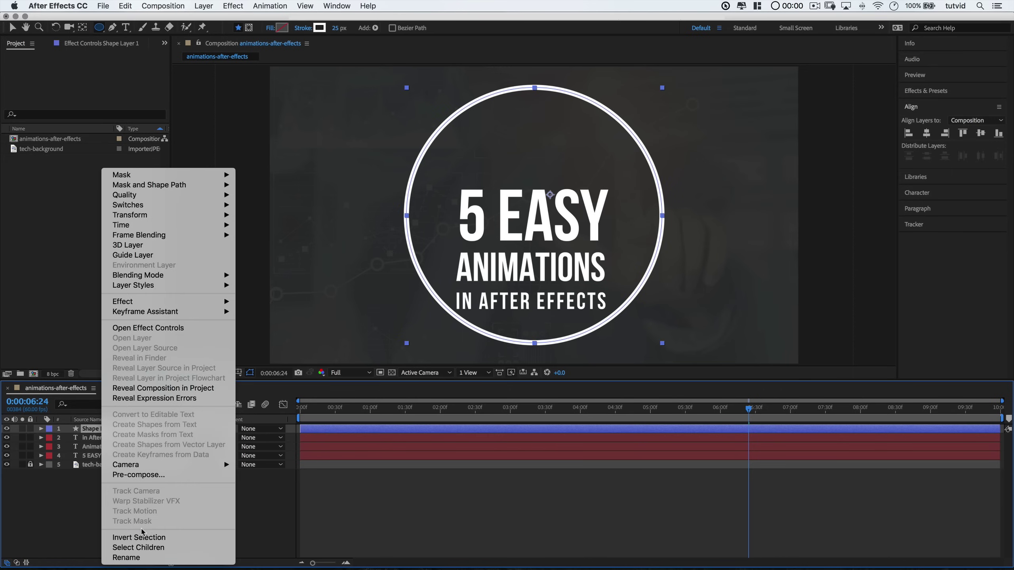
pyautogui.click(132, 558)
pyautogui.write('Circle')
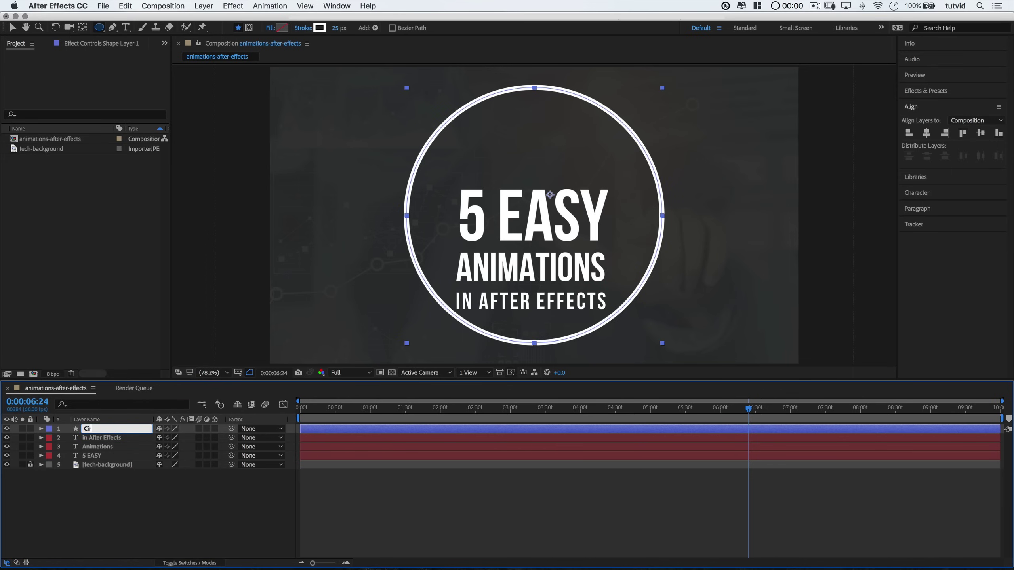
pyautogui.press('Return')
pyautogui.click(31, 429)
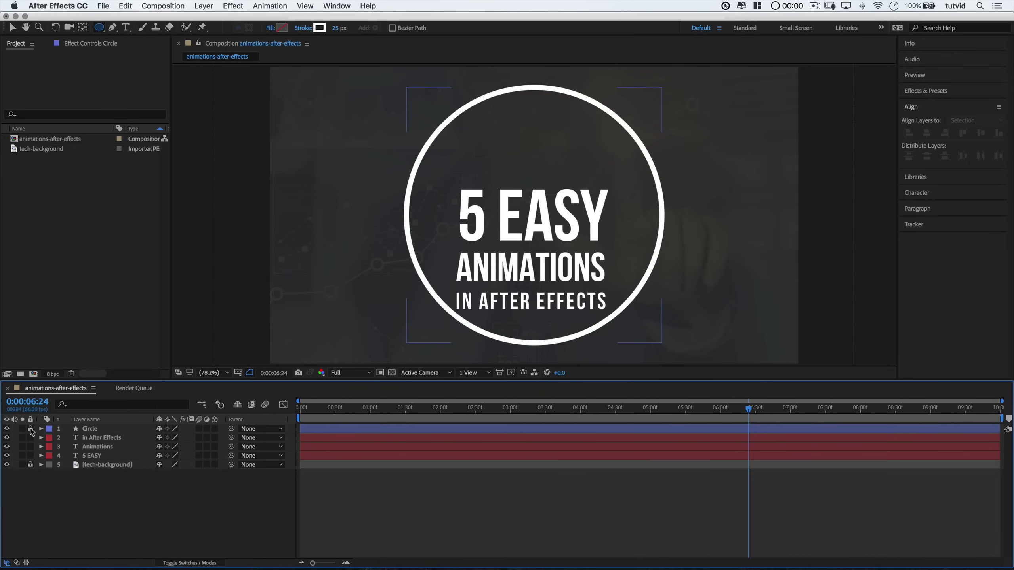
# - Shift the three title lines up, nudging IN AFTER EFFECTS slightly back down
pyautogui.press('v')
pyautogui.press('super+a')
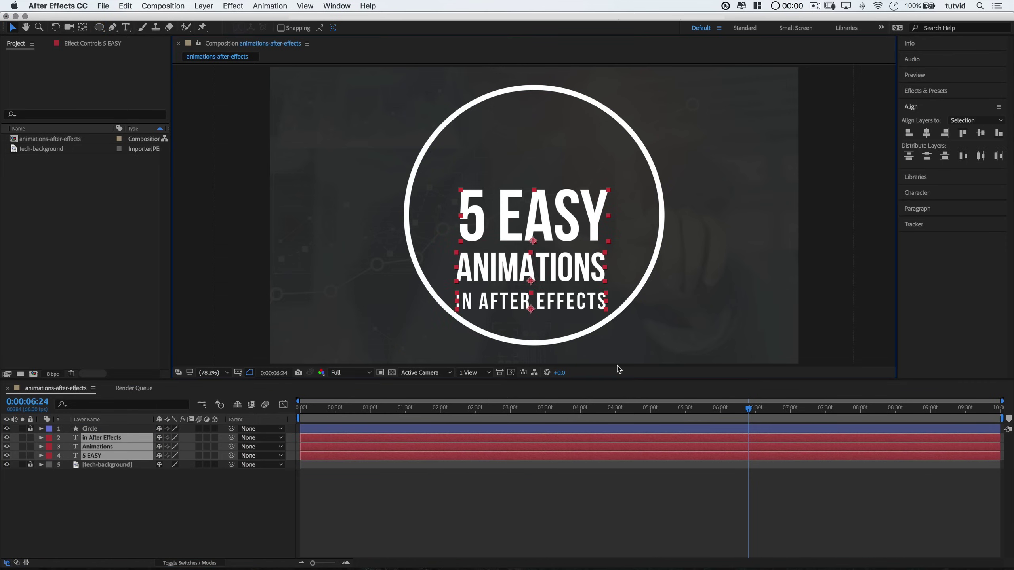
pyautogui.hotkey('shift', 'Up')
pyautogui.hotkey('shift', 'Up')
pyautogui.hotkey('shift', 'Up')
pyautogui.hotkey('shift', 'Up')
pyautogui.hotkey('shift', 'Up')
pyautogui.hotkey('shift', 'Up')
pyautogui.hotkey('shift', 'Up')
pyautogui.hotkey('shift', 'Up')
pyautogui.hotkey('shift', 'Up')
pyautogui.press('super+Up')
pyautogui.press('super+Up')
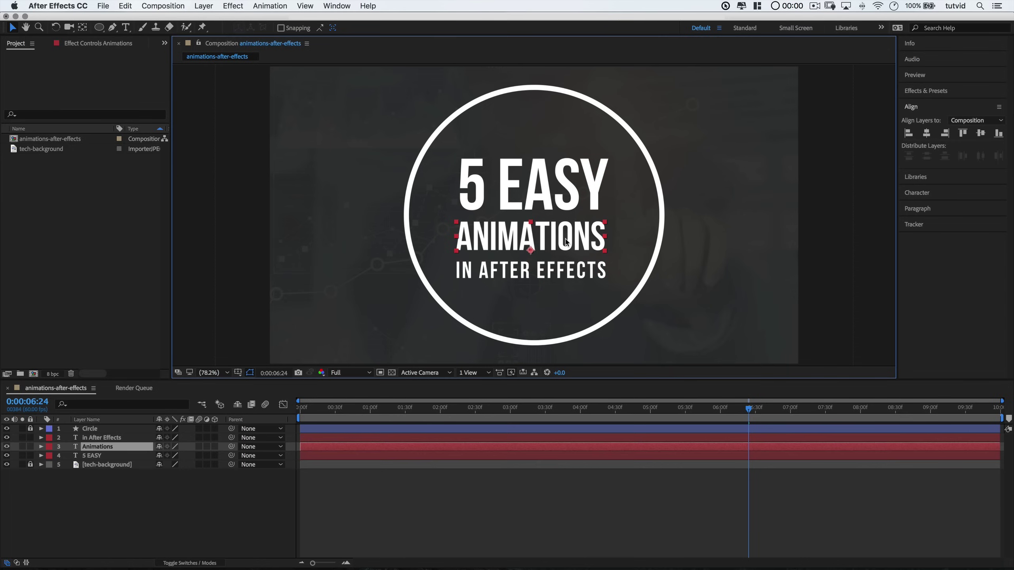
pyautogui.hotkey('shift', 'Down')
pyautogui.press('super+a')
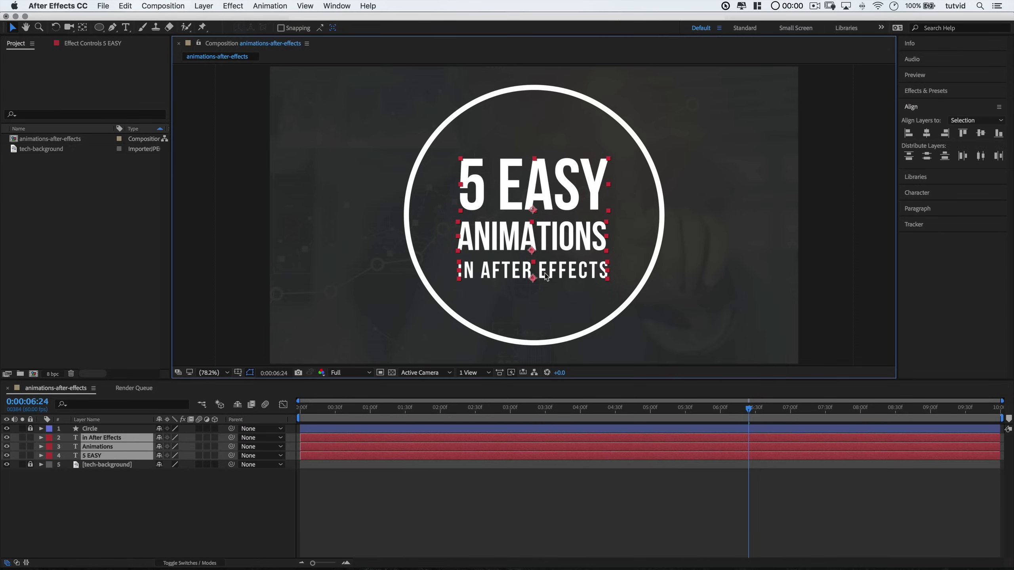
pyautogui.press('super+shift+a')
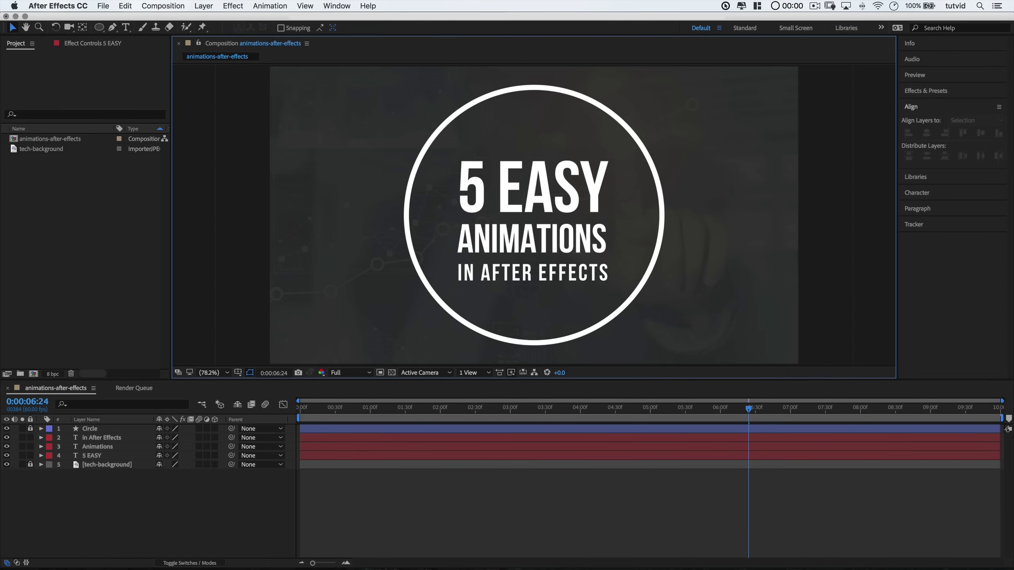
# - Add a 0% Scale keyframe to 5 EASY at the start of the composition
pyautogui.click(527, 195)
pyautogui.click(100, 457)
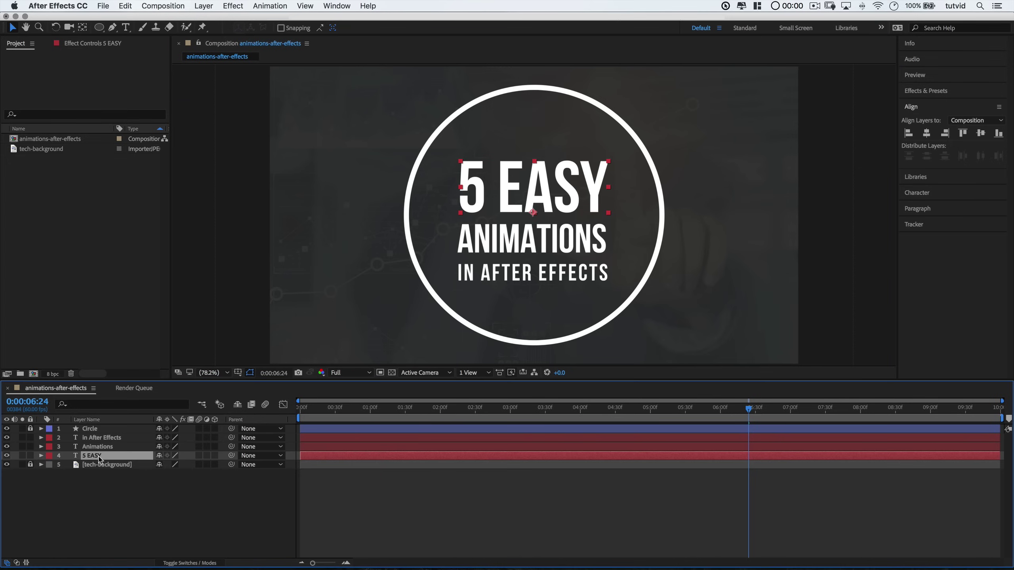
pyautogui.press('s')
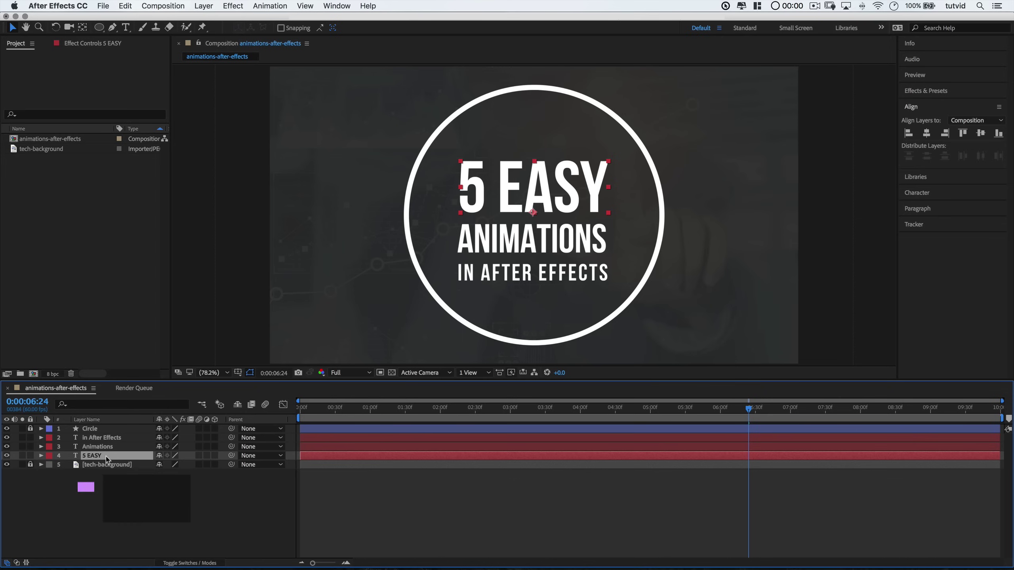
pyautogui.press('Home')
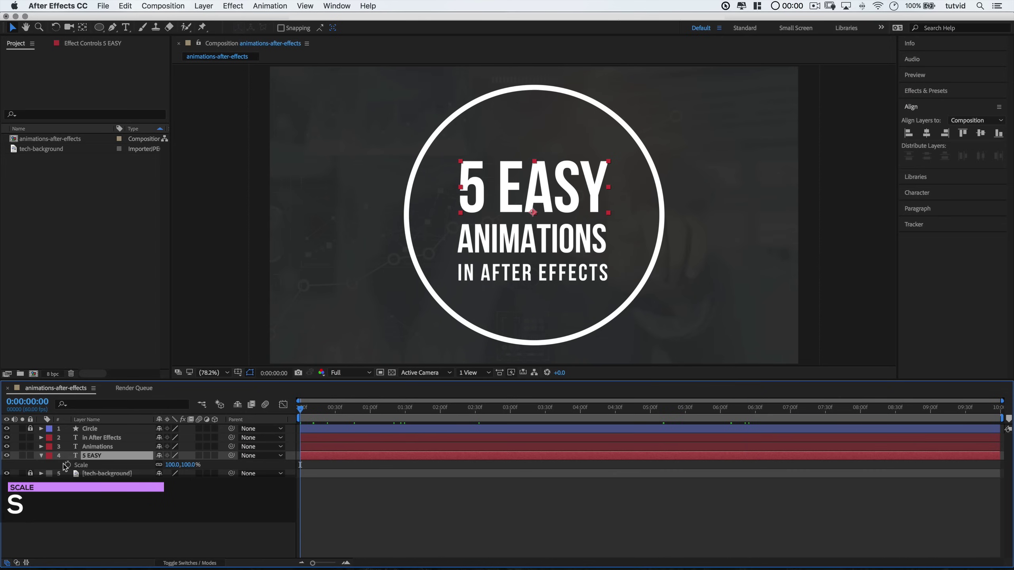
pyautogui.click(67, 465)
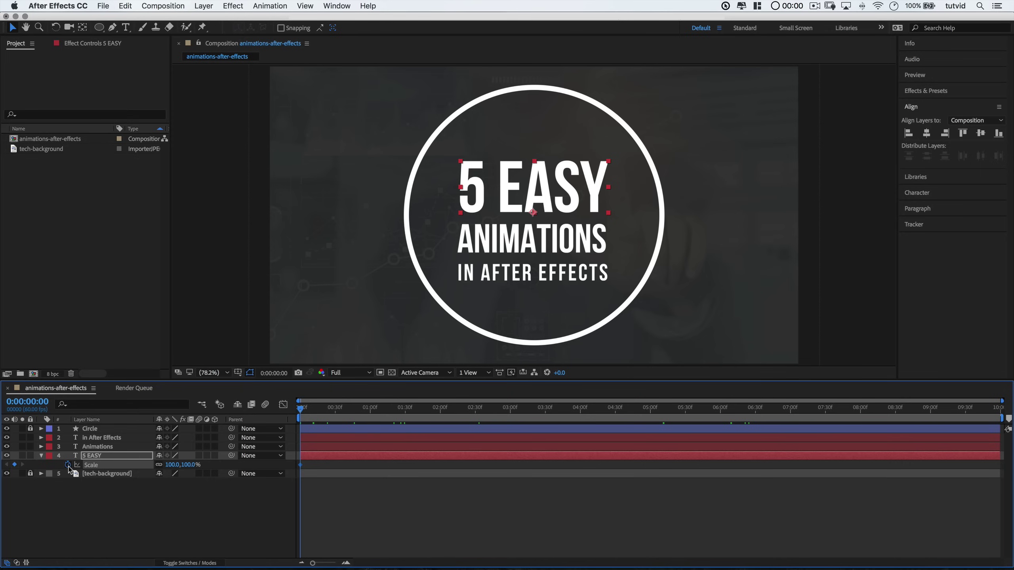
pyautogui.click(172, 465)
pyautogui.write('-30')
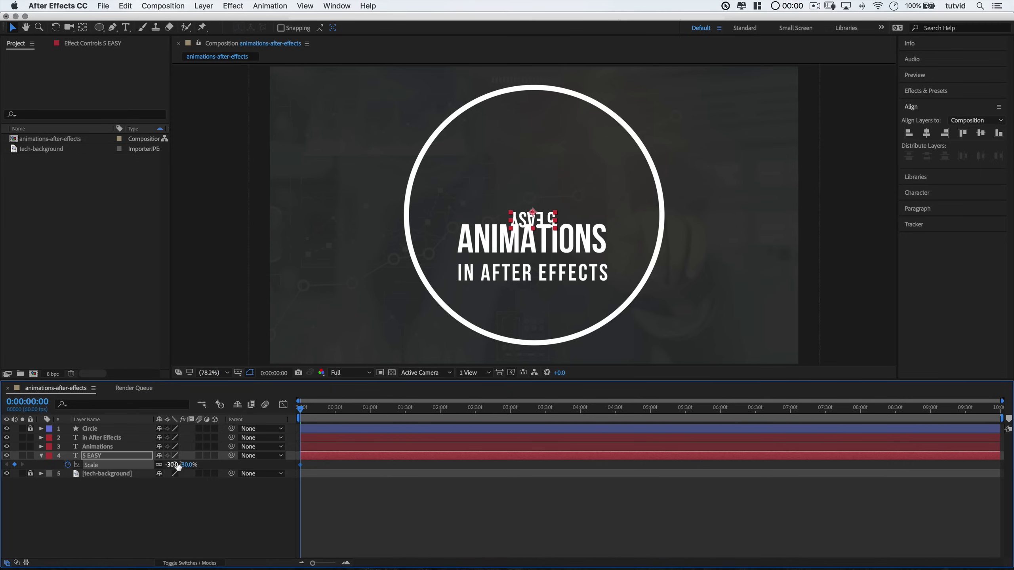
pyautogui.press('Tab')
pyautogui.write('0')
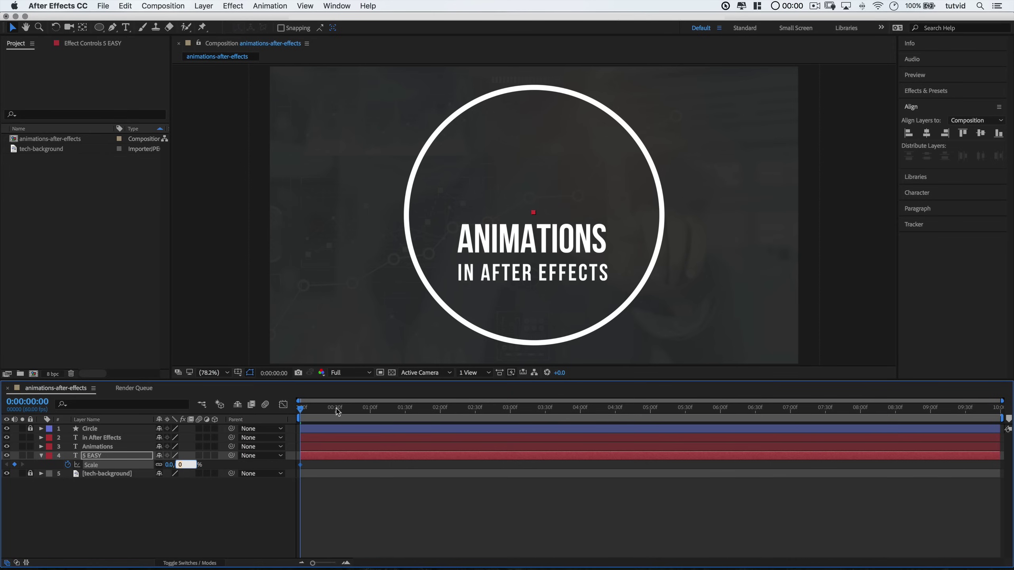
# - Add a 100% Scale keyframe at the one-second mark
pyautogui.moveTo(337, 412); pyautogui.dragTo(370, 419)
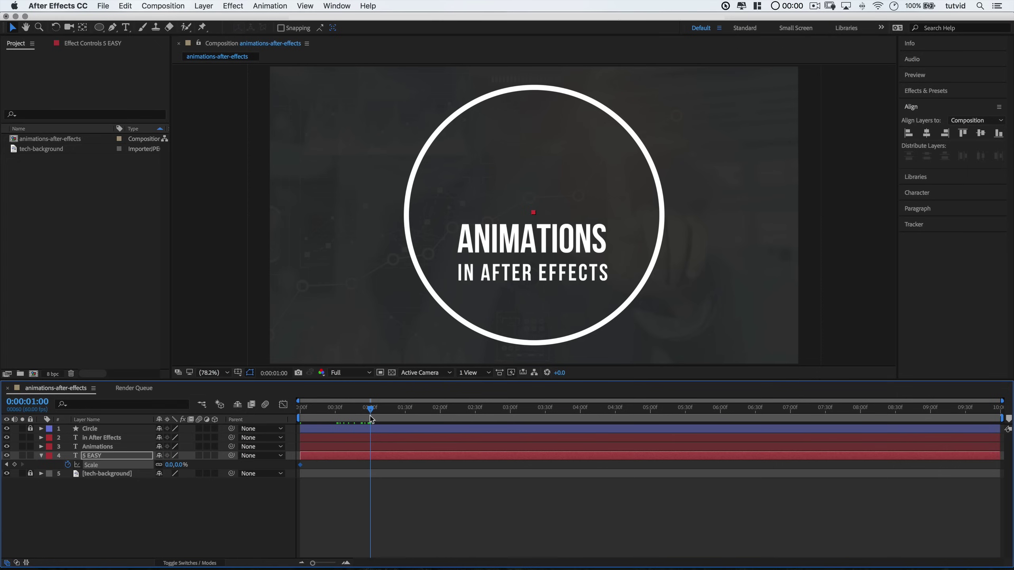
pyautogui.click(169, 464)
pyautogui.write('100')
pyautogui.press('Return')
pyautogui.moveTo(356, 409); pyautogui.dragTo(280, 409)
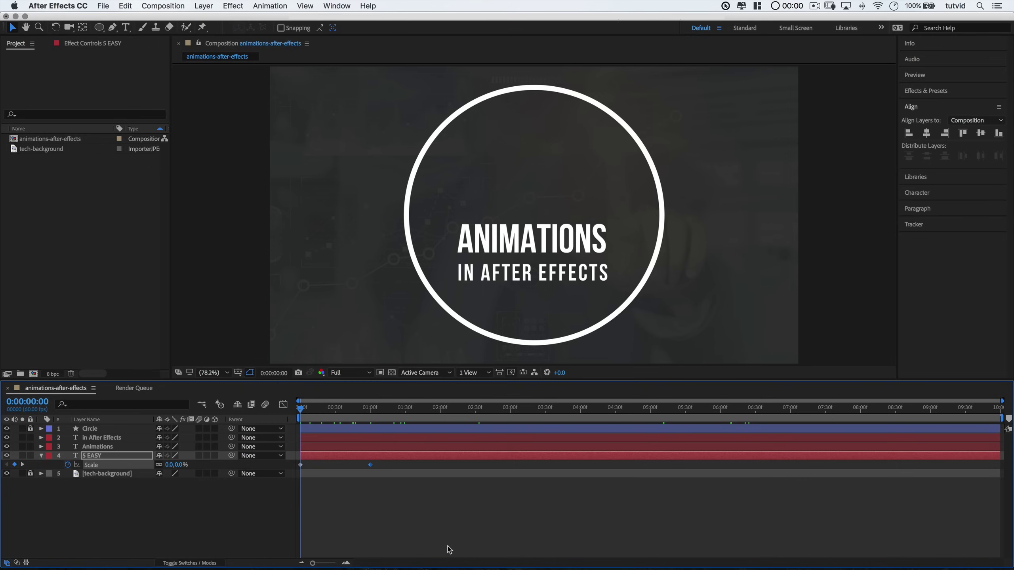
# - Preview the scale-up, then drag 5 EASY's anchor point to the text's centre with Pan Behind
pyautogui.press('space')
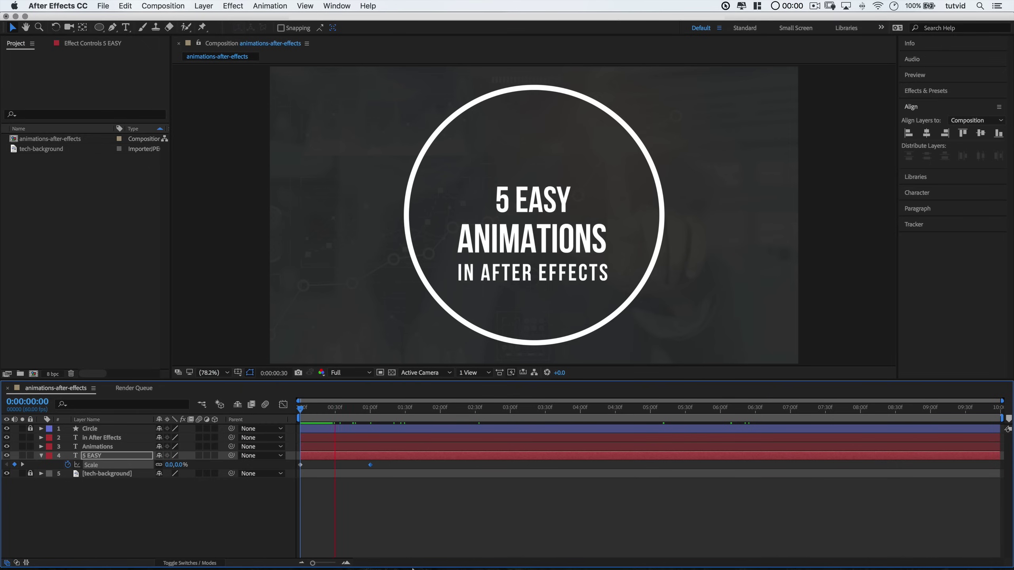
pyautogui.press('space')
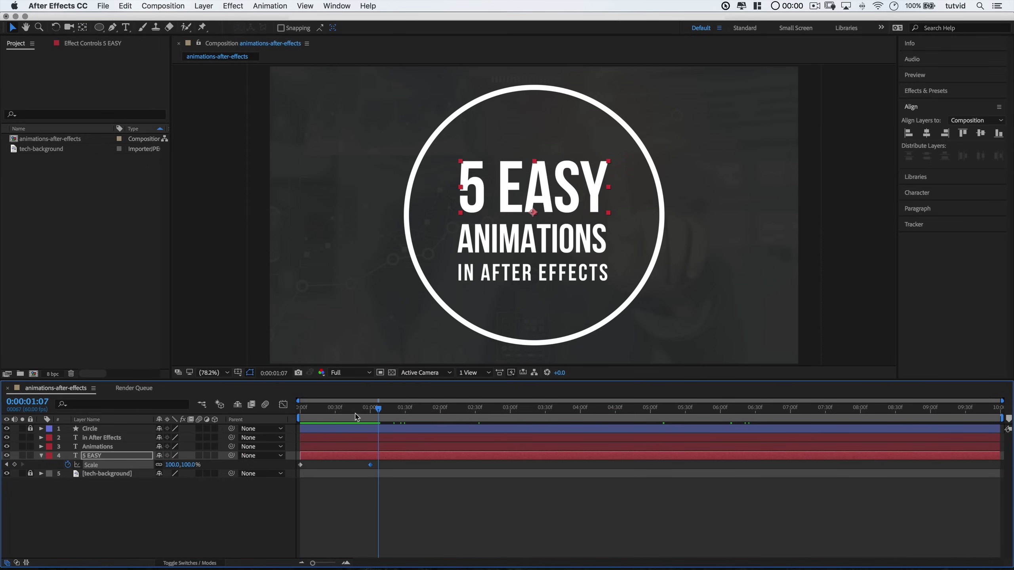
pyautogui.moveTo(357, 417); pyautogui.dragTo(384, 417)
pyautogui.moveTo(383, 418); pyautogui.dragTo(338, 418)
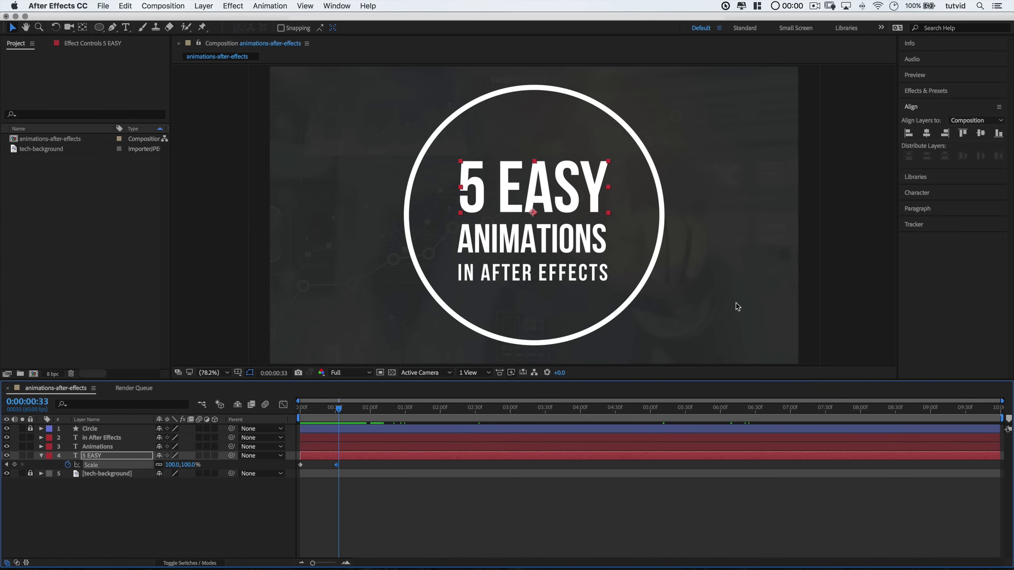
pyautogui.click(85, 30)
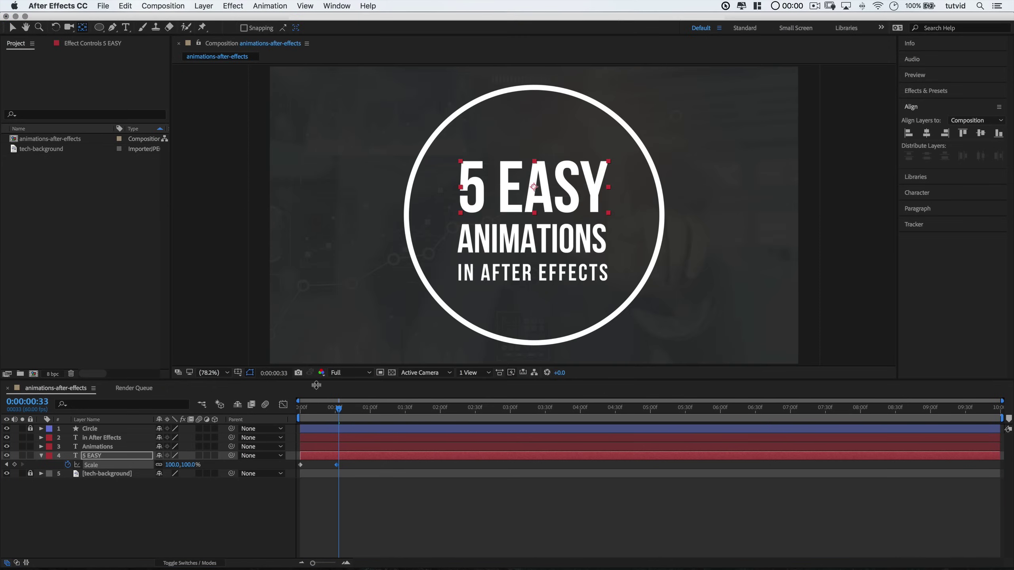
pyautogui.moveTo(339, 409)
pyautogui.mouseDown()
pyautogui.moveTo(297, 414)
pyautogui.moveTo(344, 409)
pyautogui.mouseUp()
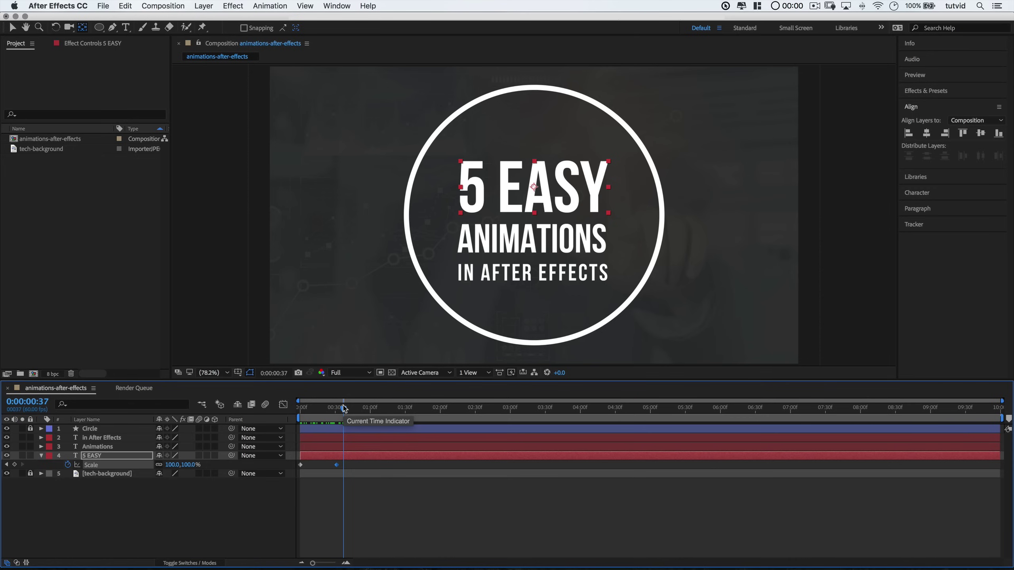
# - Apply Keyframe Assistant > Easy Ease to both 5 EASY Scale keyframes and preview
pyautogui.keyDown('shift'); pyautogui.click(301, 465); pyautogui.keyUp('shift')
pyautogui.rightClick(300, 465)
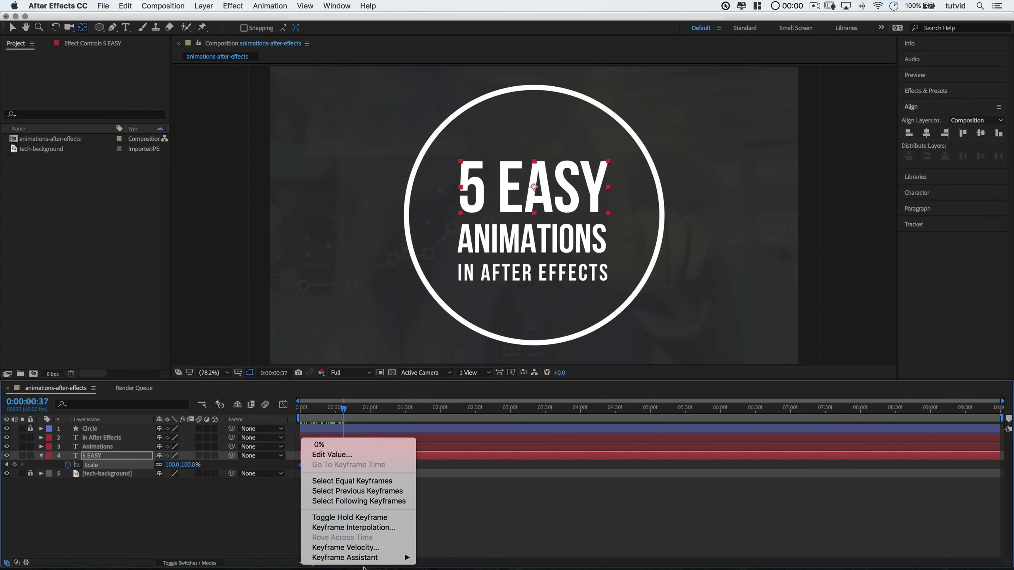
pyautogui.moveTo(364, 563)
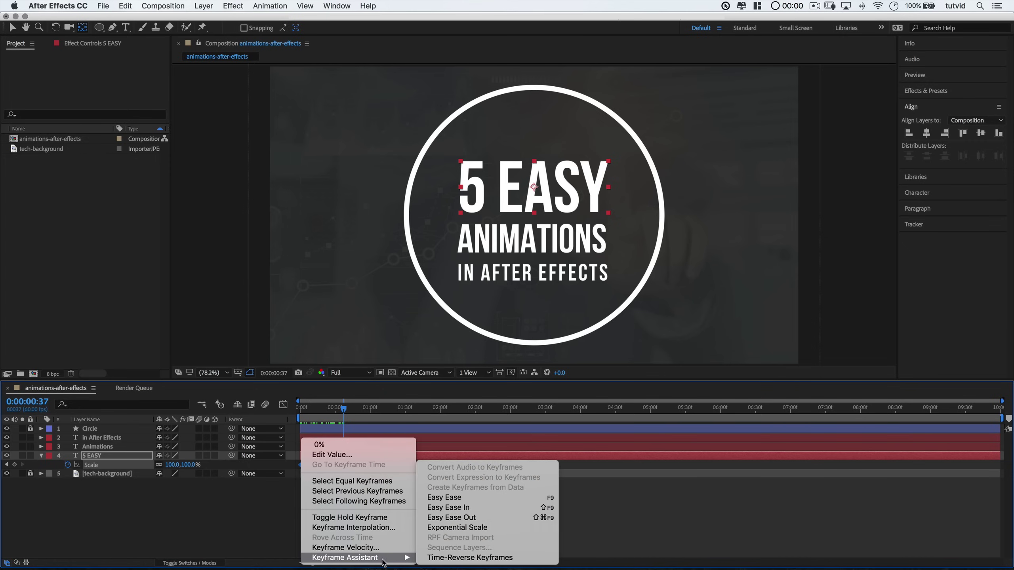
pyautogui.click(463, 502)
pyautogui.moveTo(343, 409)
pyautogui.mouseDown()
pyautogui.moveTo(330, 410)
pyautogui.moveTo(346, 410)
pyautogui.mouseUp()
pyautogui.press('space')
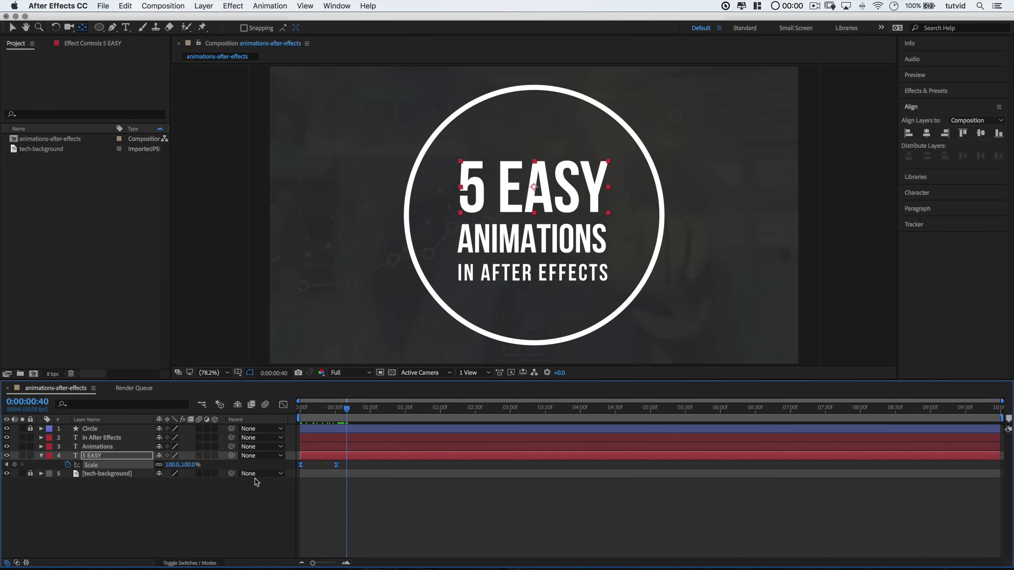
# - Keyframe the Animations layer's Opacity at 0% at 0:00:00:30
pyautogui.click(88, 447)
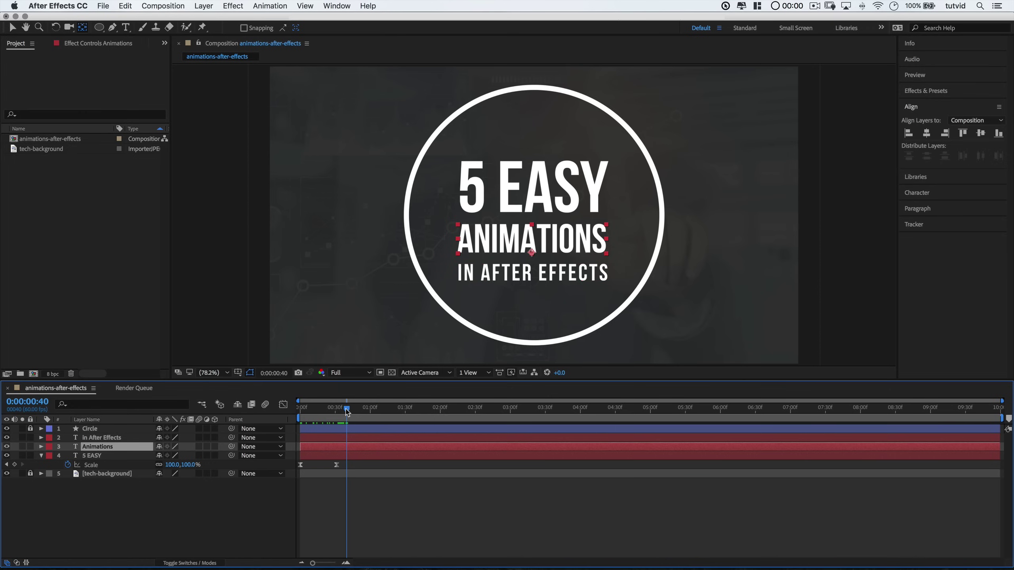
pyautogui.moveTo(347, 411); pyautogui.dragTo(336, 411)
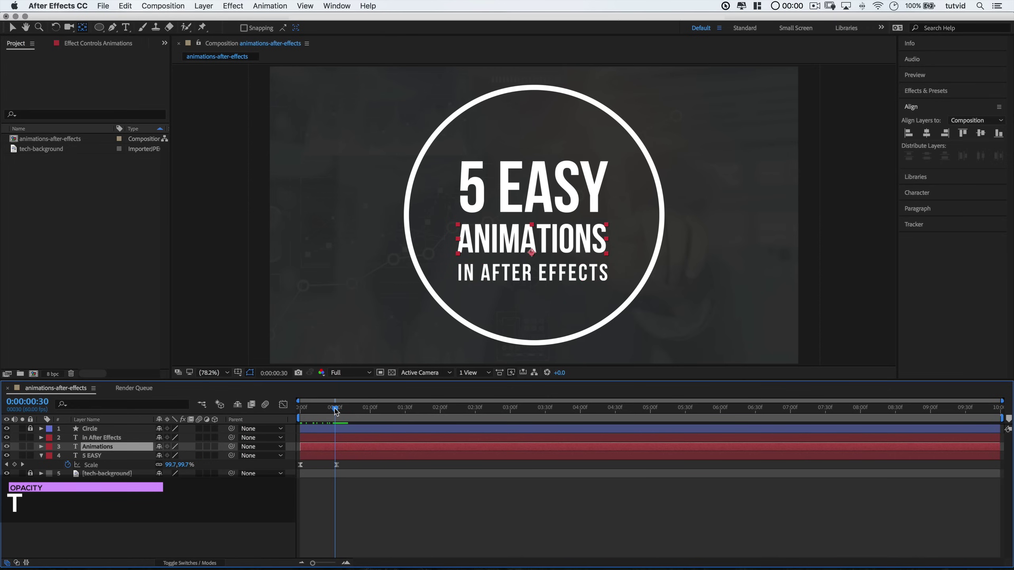
pyautogui.press('t')
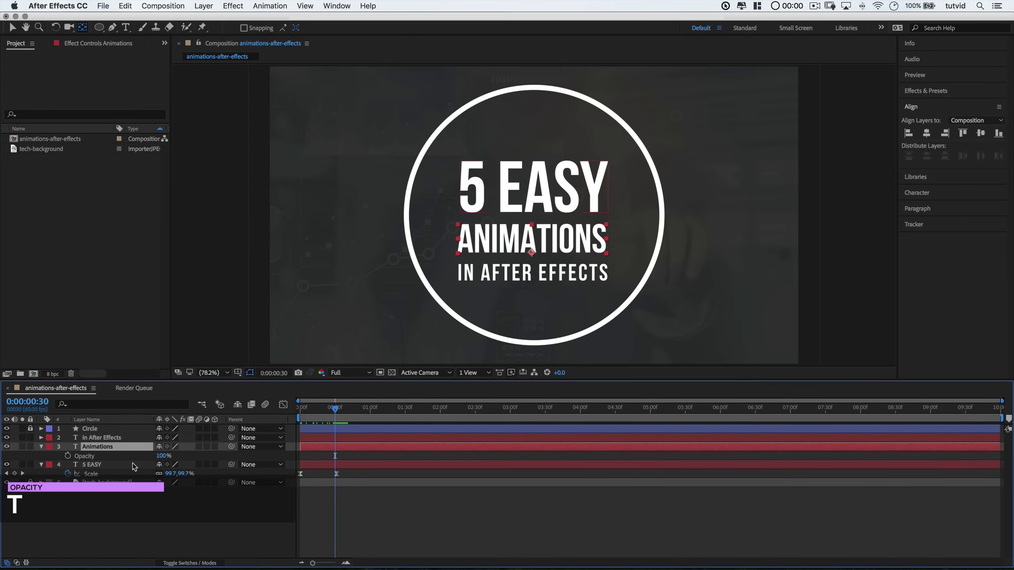
pyautogui.click(163, 456)
pyautogui.write('0')
pyautogui.press('Return')
pyautogui.click(67, 456)
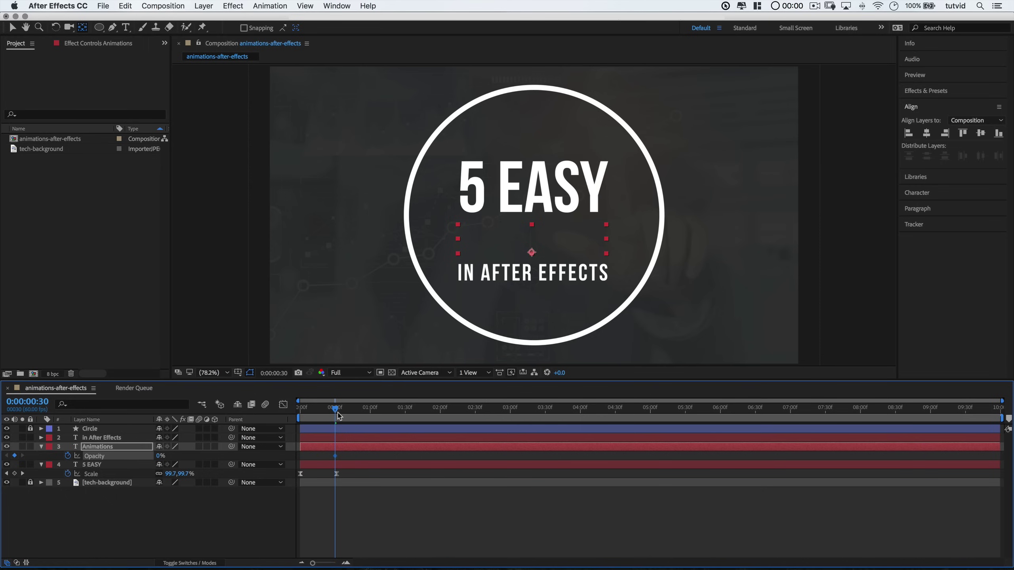
# - Add a 100% Opacity keyframe at one second and preview the fade-in
pyautogui.moveTo(339, 413); pyautogui.dragTo(373, 414)
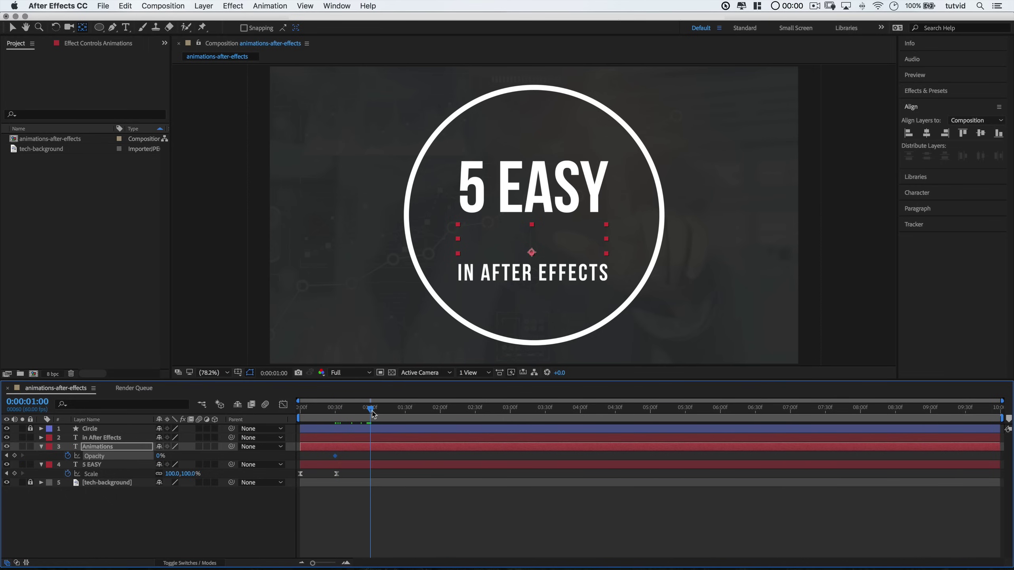
pyautogui.click(160, 456)
pyautogui.write('100')
pyautogui.press('Tab')
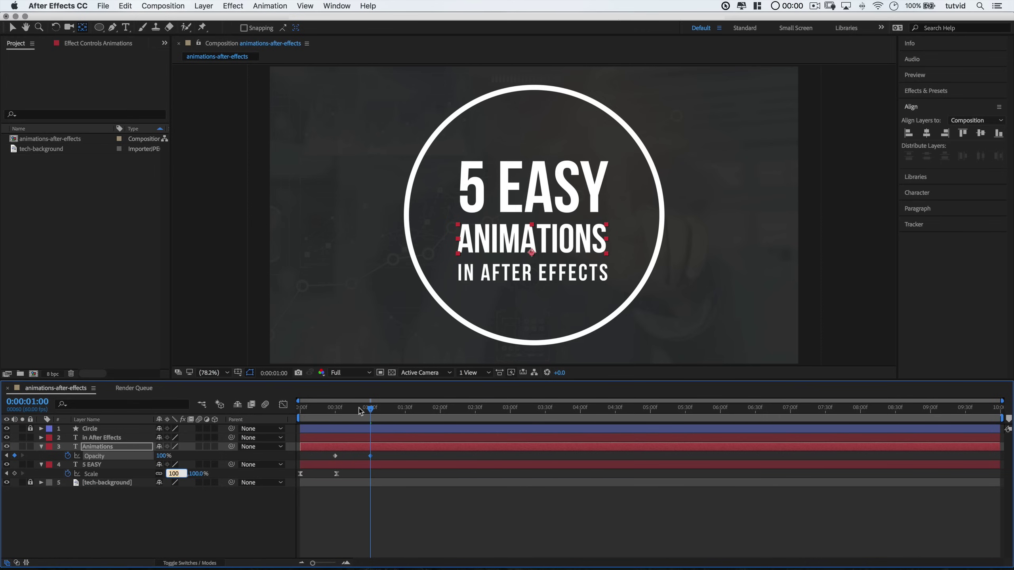
pyautogui.press('Return')
pyautogui.press('space')
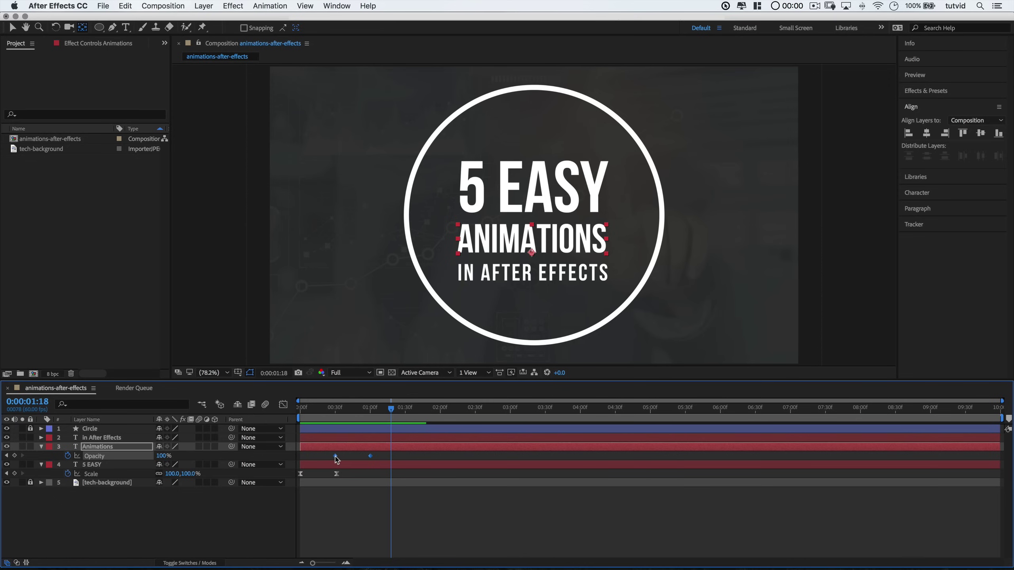
# - Apply Easy Ease to both Opacity keyframes
pyautogui.rightClick(336, 457)
pyautogui.moveTo(400, 558)
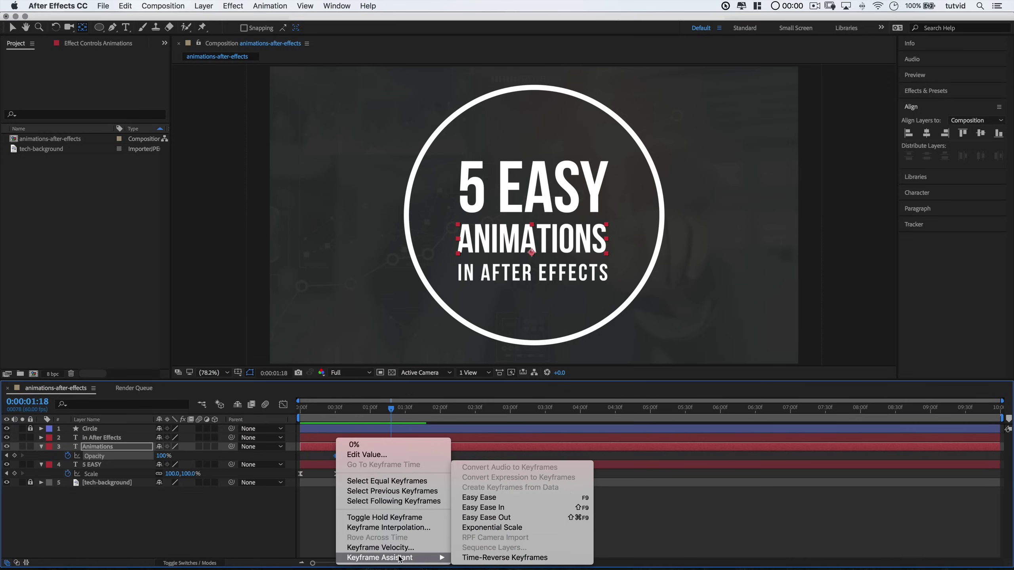
pyautogui.click(506, 500)
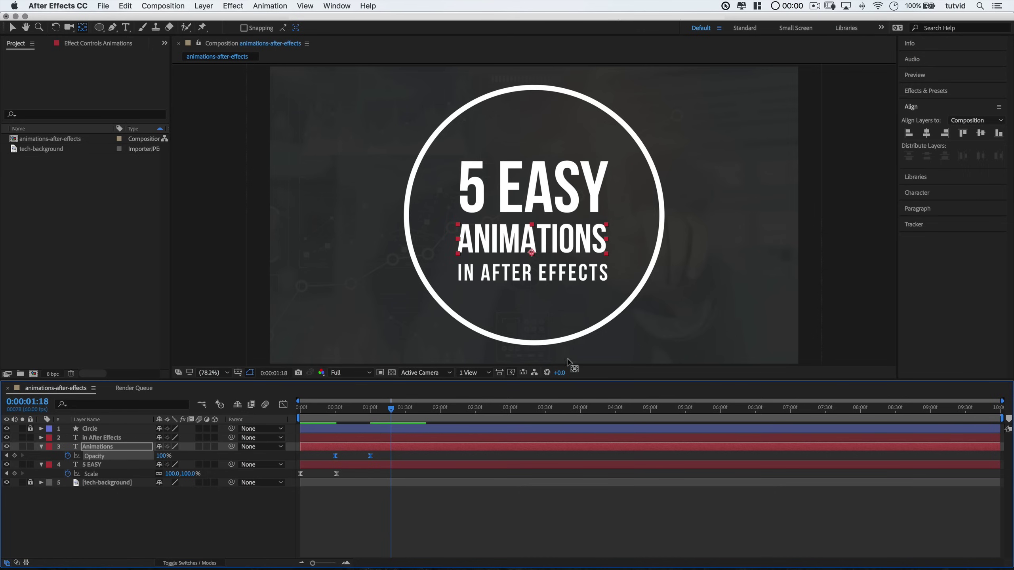
# - Keyframe the In After Effects layer's Scale to grow from 0% to full size
pyautogui.click(104, 438)
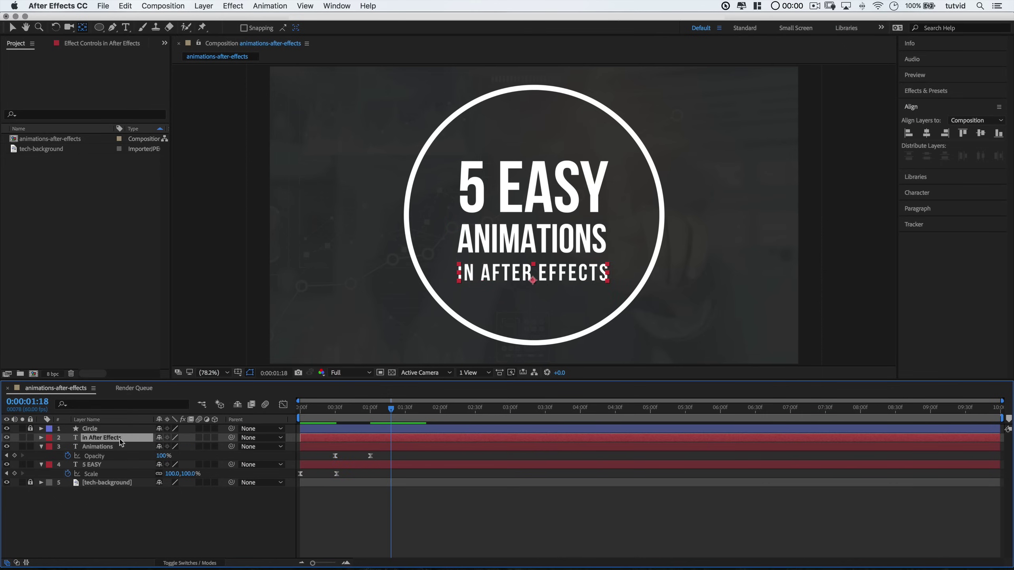
pyautogui.press('s')
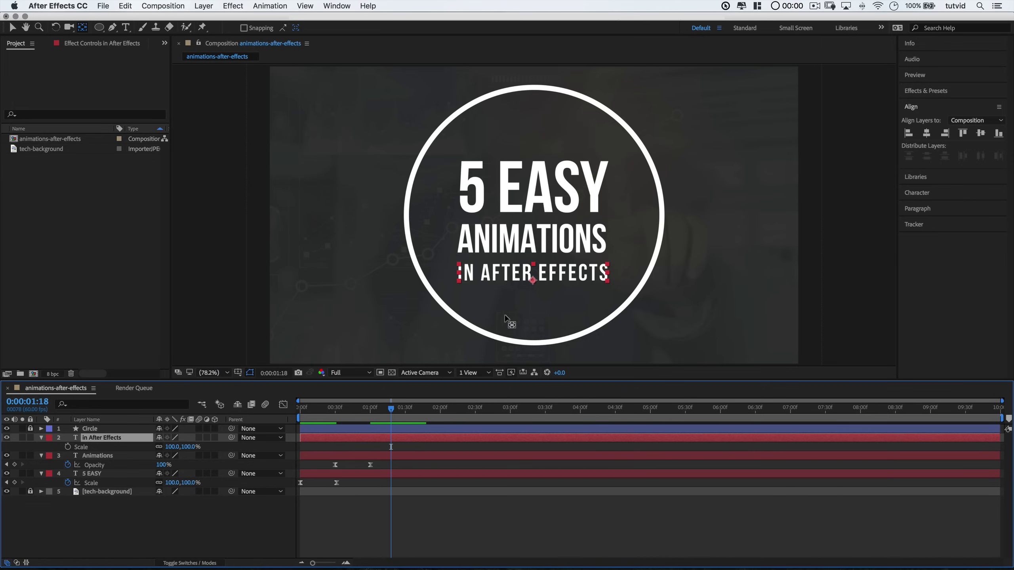
pyautogui.click(83, 28)
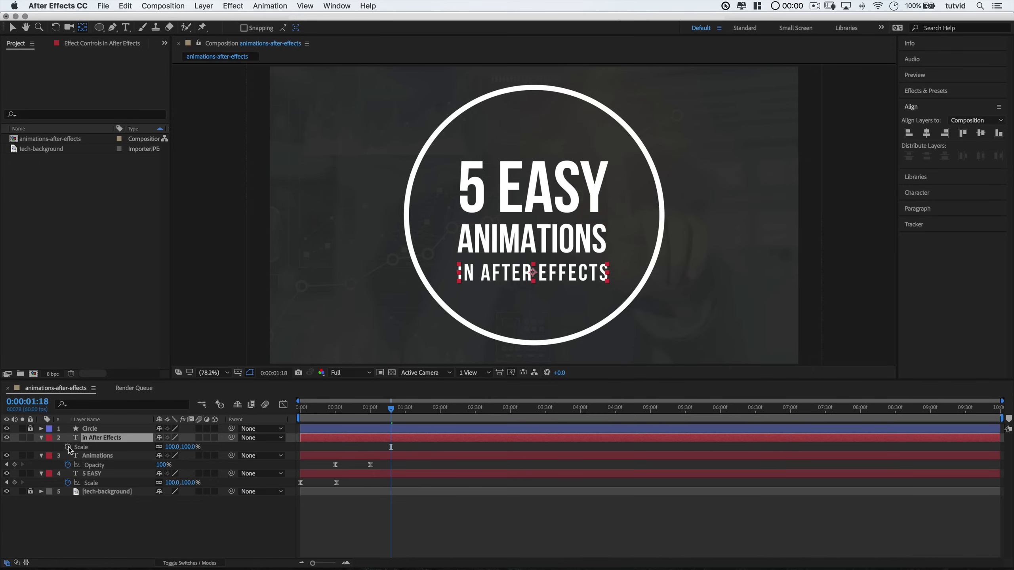
pyautogui.click(67, 446)
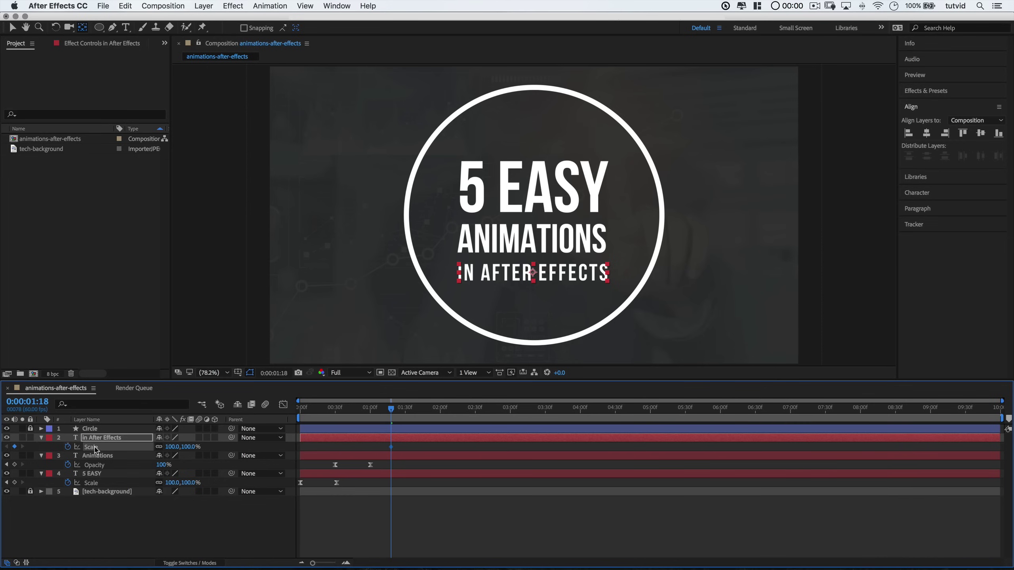
pyautogui.press('super+z')
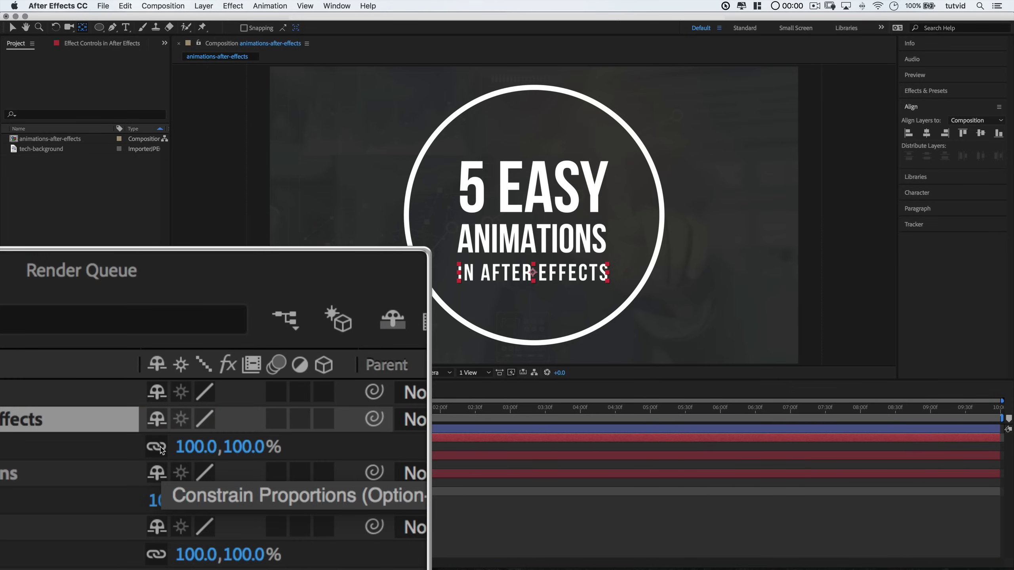
pyautogui.moveTo(167, 447); pyautogui.dragTo(170, 447)
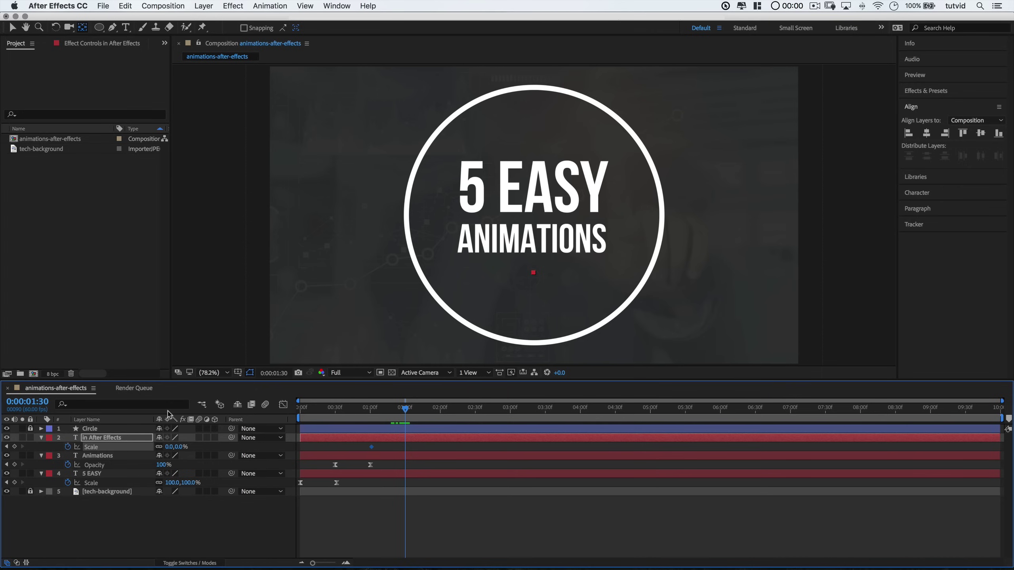
pyautogui.click(170, 447)
pyautogui.write('11')
pyautogui.write('0')
pyautogui.press('Tab')
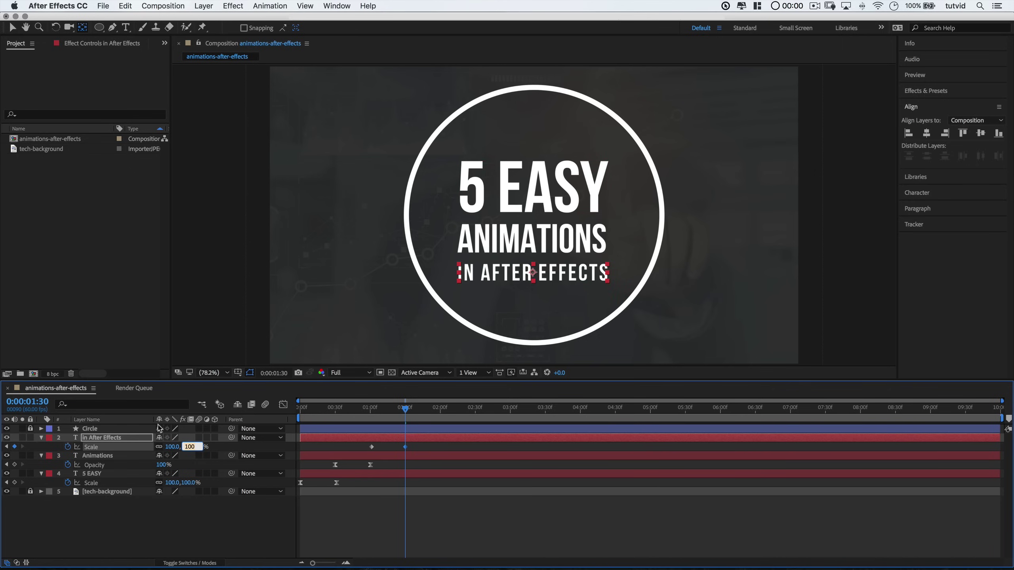
# - Unlink Scale and set the first keyframe to 0, 100% so only the width grows
pyautogui.click(6, 446)
pyautogui.click(159, 447)
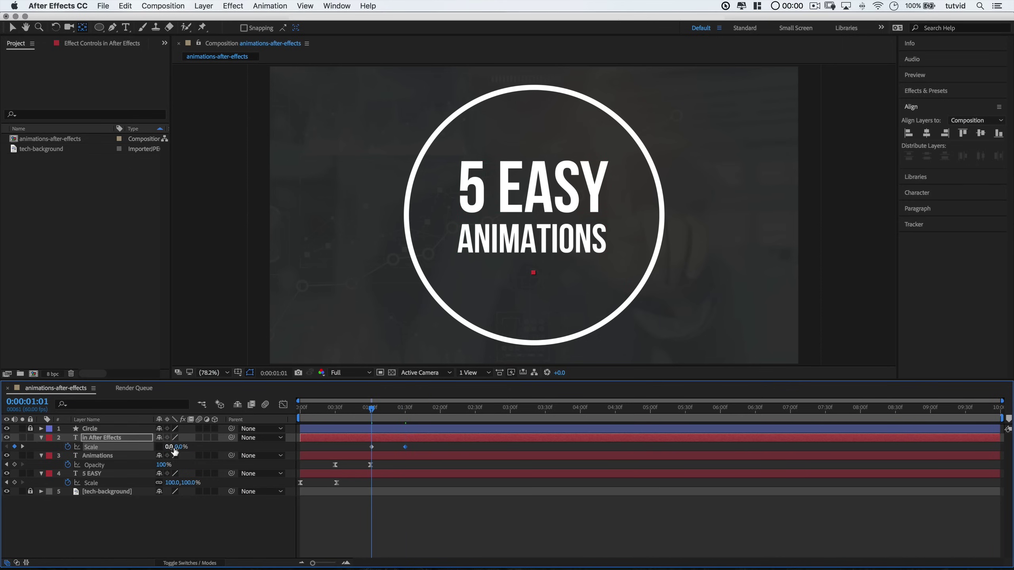
pyautogui.click(181, 446)
pyautogui.write('100')
pyautogui.press('Tab')
pyautogui.click(23, 446)
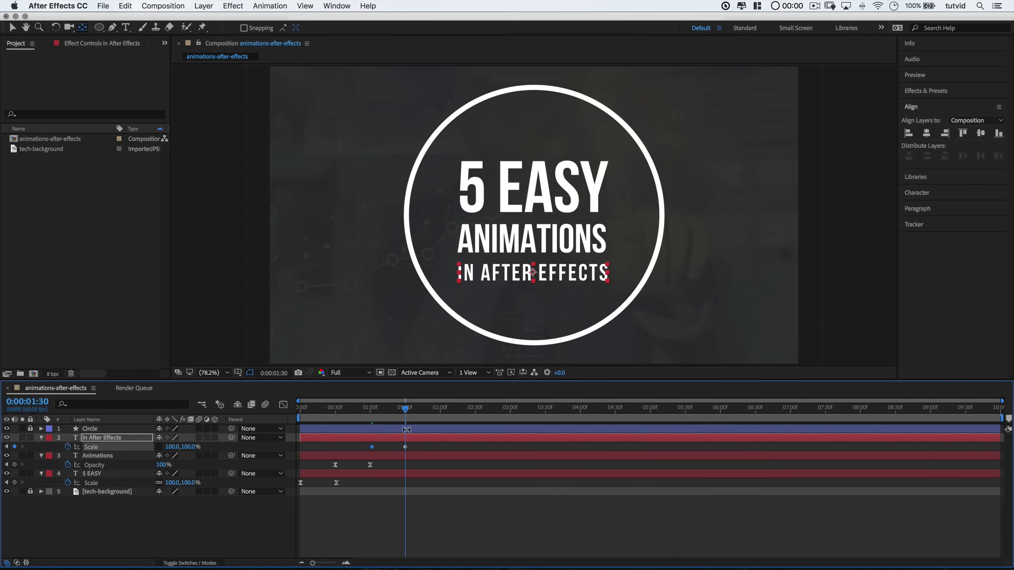
pyautogui.moveTo(405, 411)
pyautogui.mouseDown()
pyautogui.moveTo(371, 419)
pyautogui.moveTo(411, 419)
pyautogui.mouseUp()
# - Apply Easy Ease to both Scale keyframes
pyautogui.moveTo(412, 422); pyautogui.dragTo(413, 422)
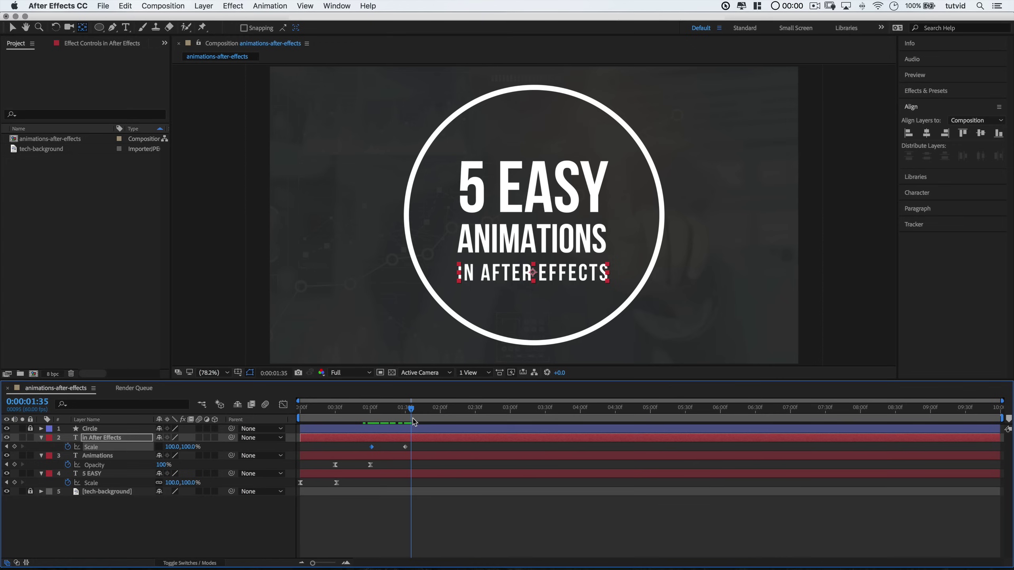
pyautogui.rightClick(372, 448)
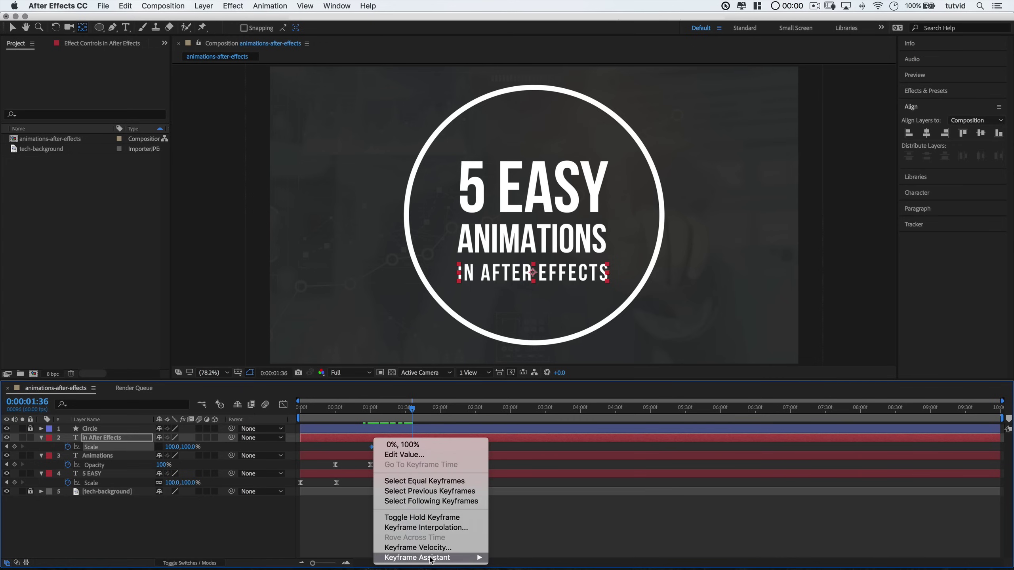
pyautogui.moveTo(431, 559)
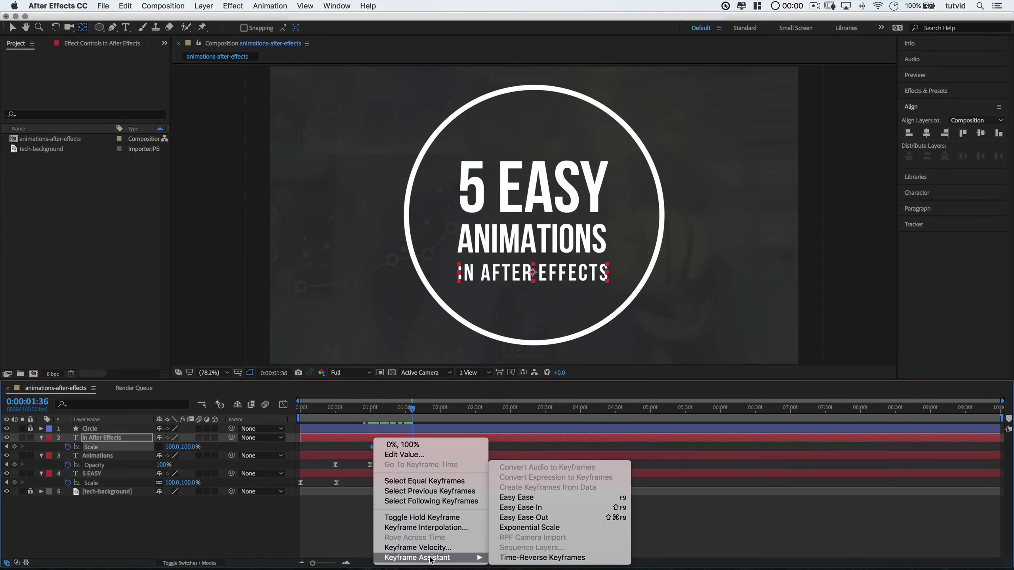
pyautogui.click(519, 498)
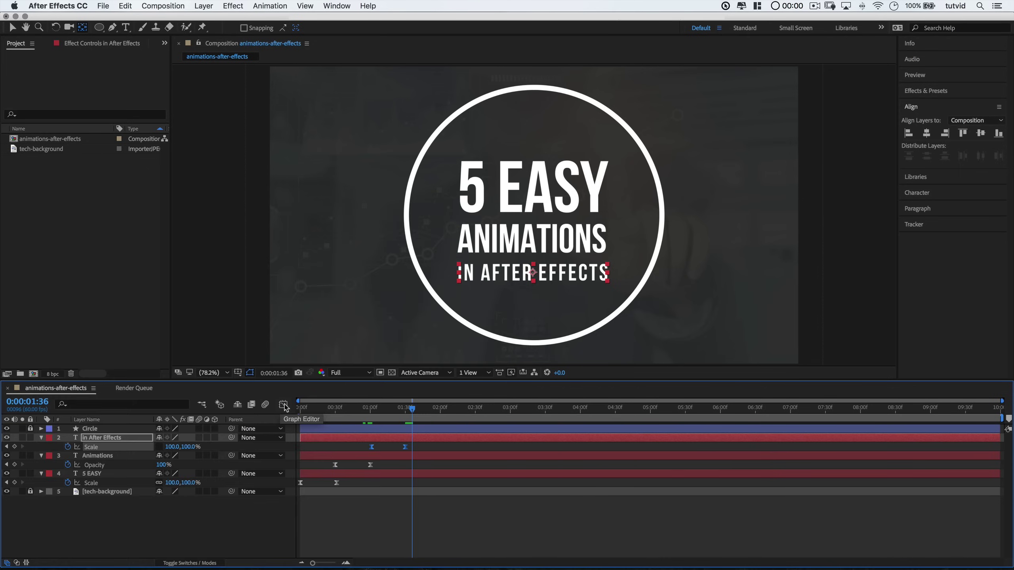
# - In the Graph Editor, pull the top Scale keyframe's handle up so the text overshoots, then preview
pyautogui.click(284, 406)
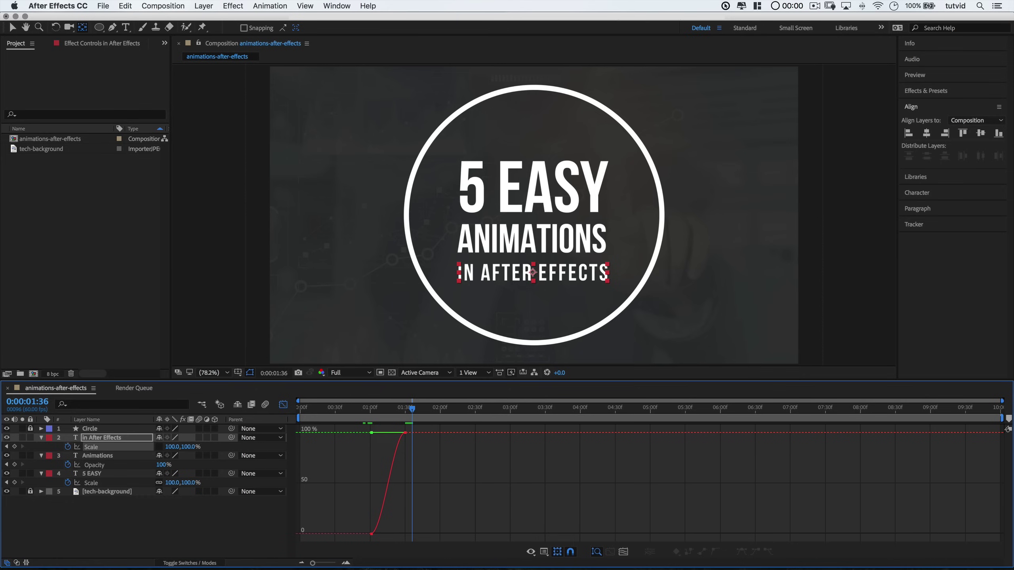
pyautogui.click(405, 433)
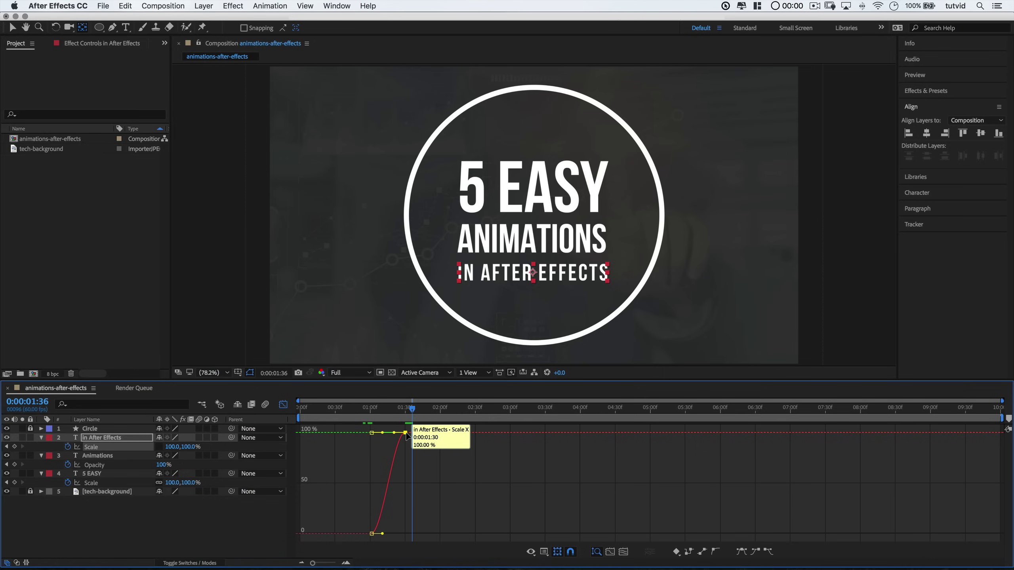
pyautogui.moveTo(397, 434); pyautogui.dragTo(367, 412)
pyautogui.press('space')
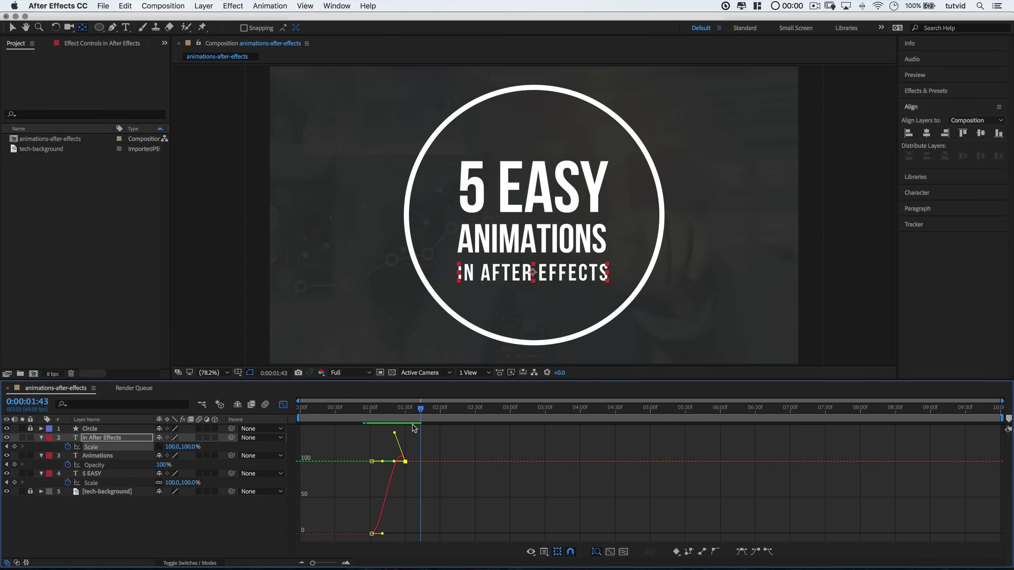
pyautogui.moveTo(394, 412); pyautogui.dragTo(360, 414)
pyautogui.press('space')
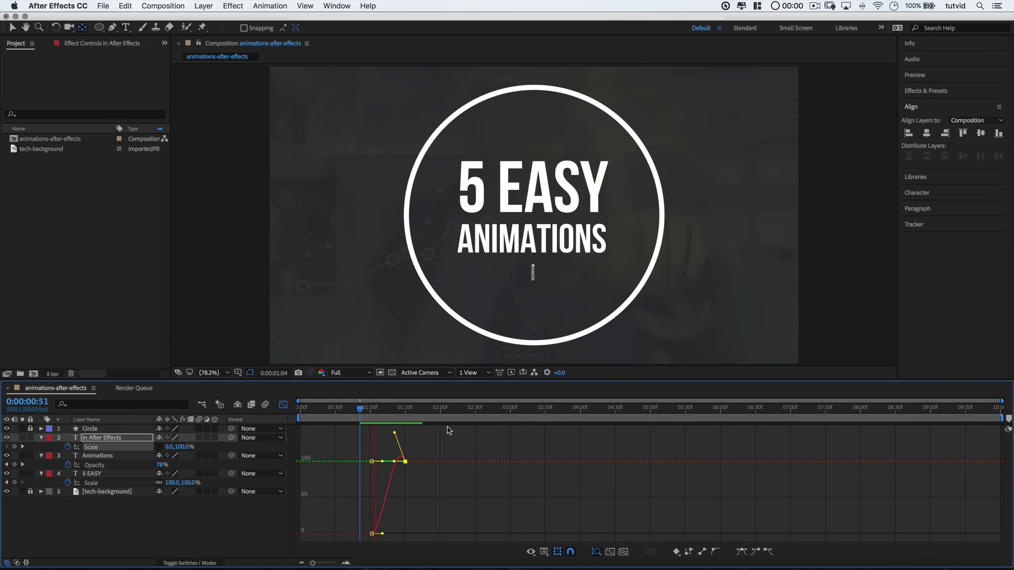
pyautogui.click(371, 407)
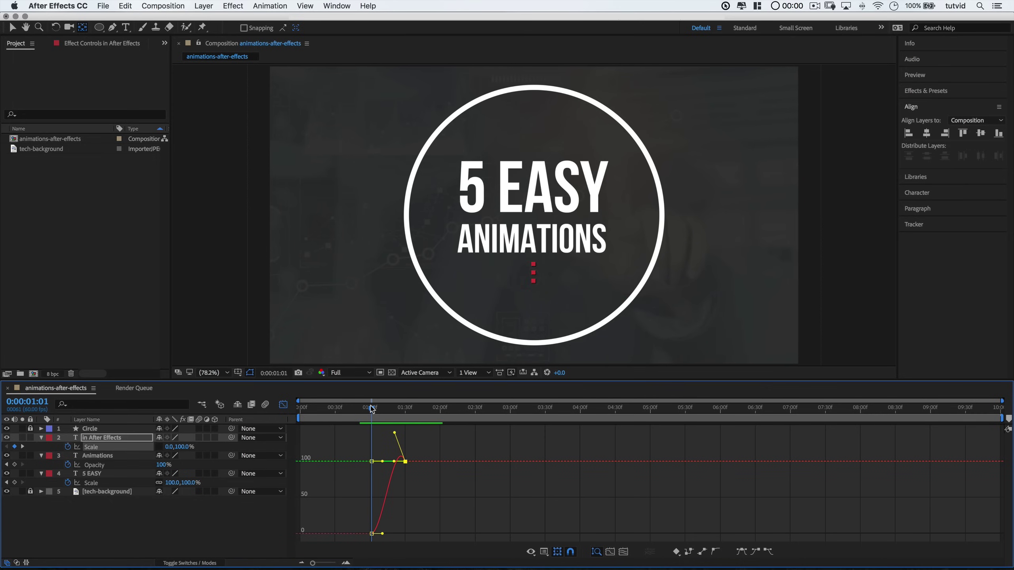
pyautogui.press('space')
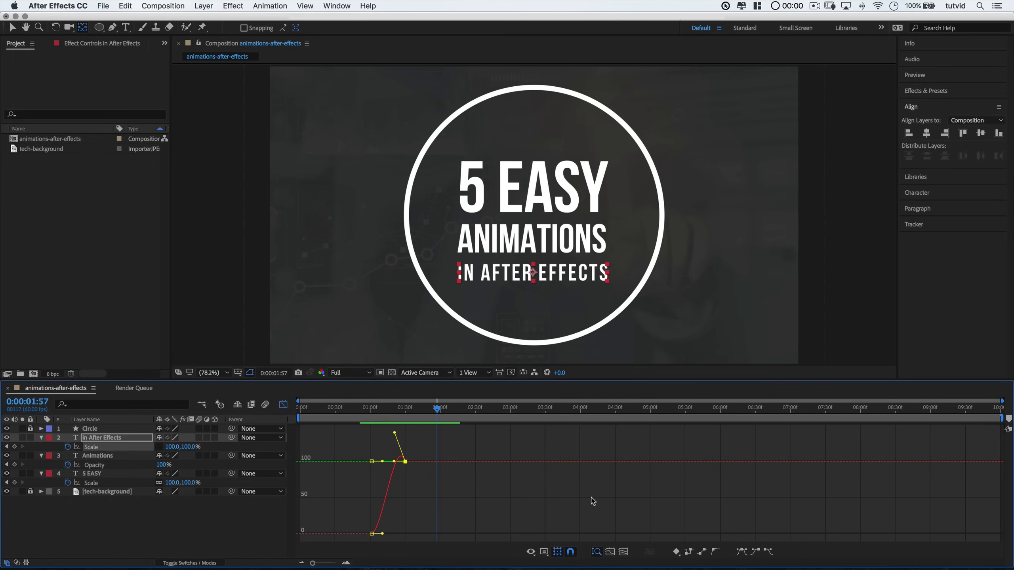
# - Return to the layer bars, rewind to before the text appears, and preview the title
pyautogui.click(283, 405)
pyautogui.moveTo(398, 408); pyautogui.dragTo(362, 412)
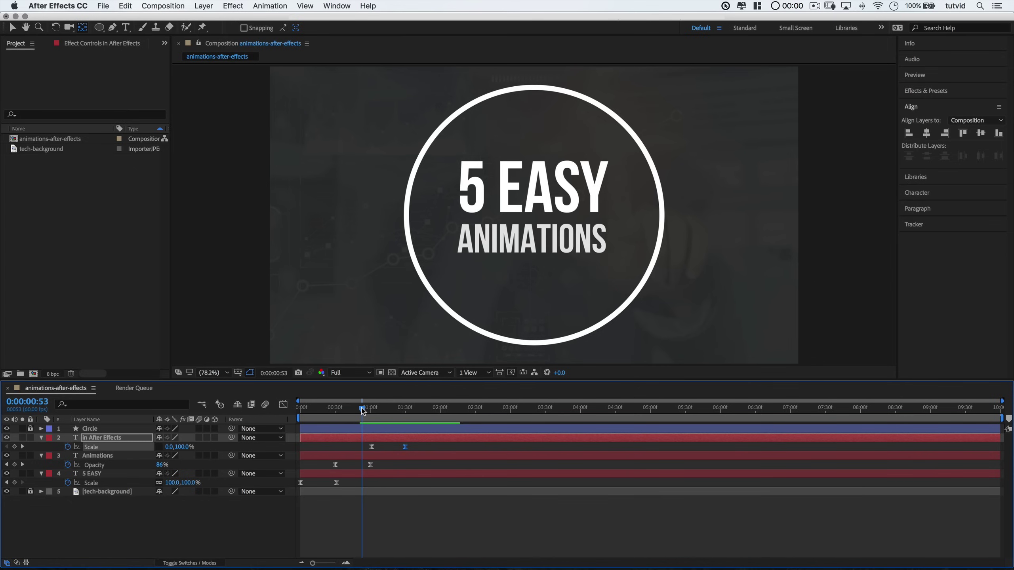
pyautogui.press('space')
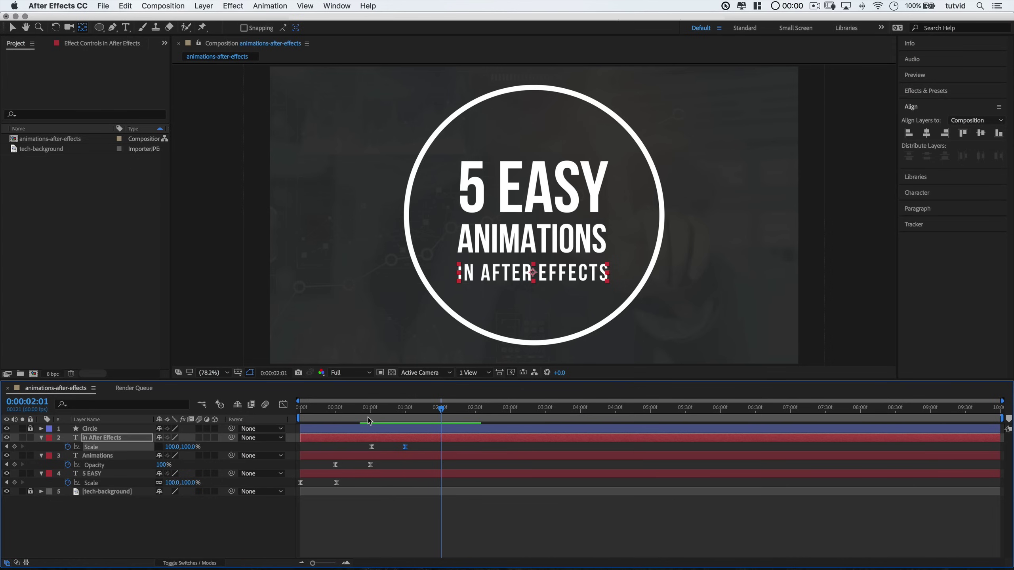
# - Add Trim Paths to the Circle layer's Ellipse 1 group
pyautogui.click(42, 428)
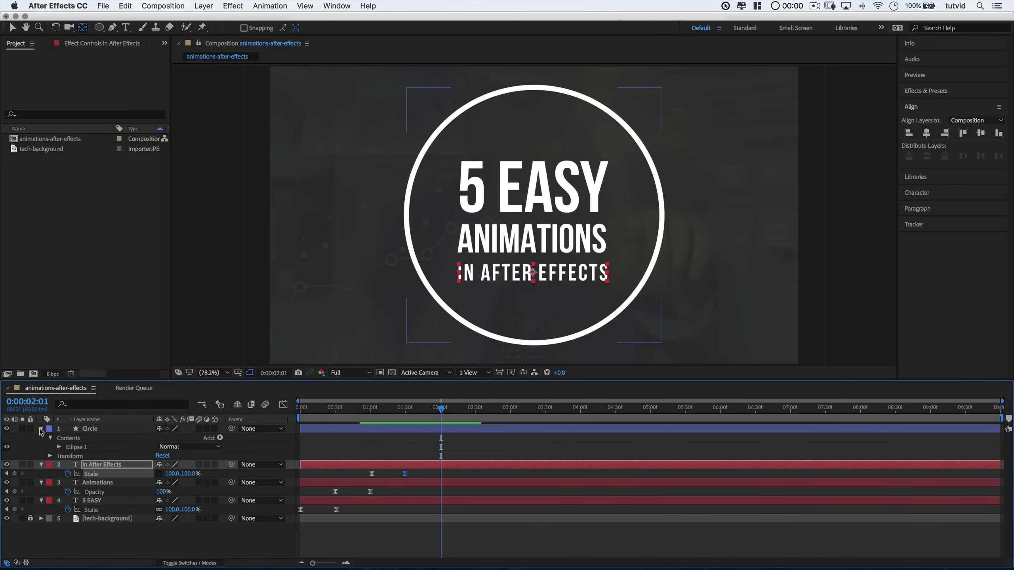
pyautogui.click(67, 440)
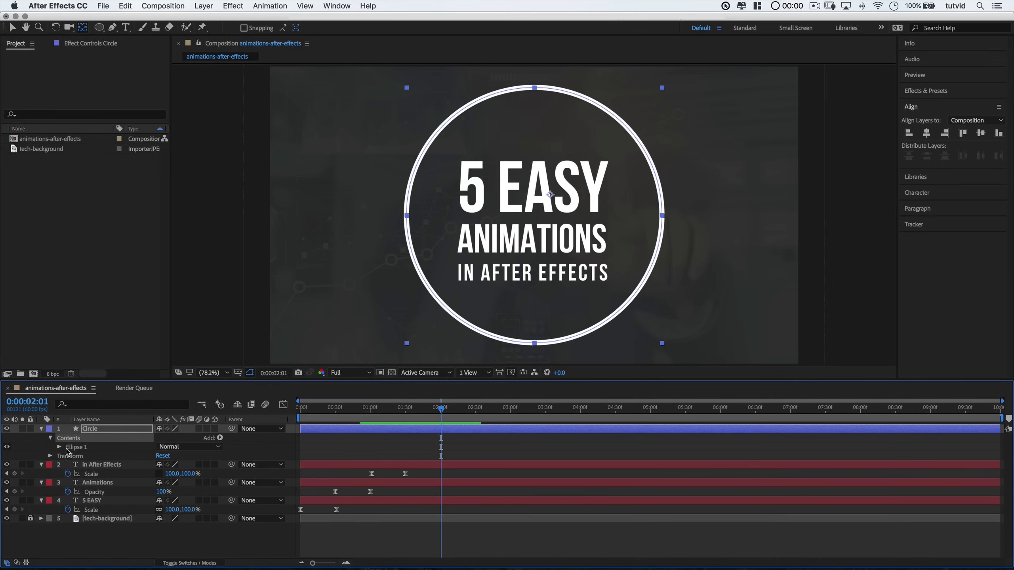
pyautogui.click(60, 448)
pyautogui.click(81, 448)
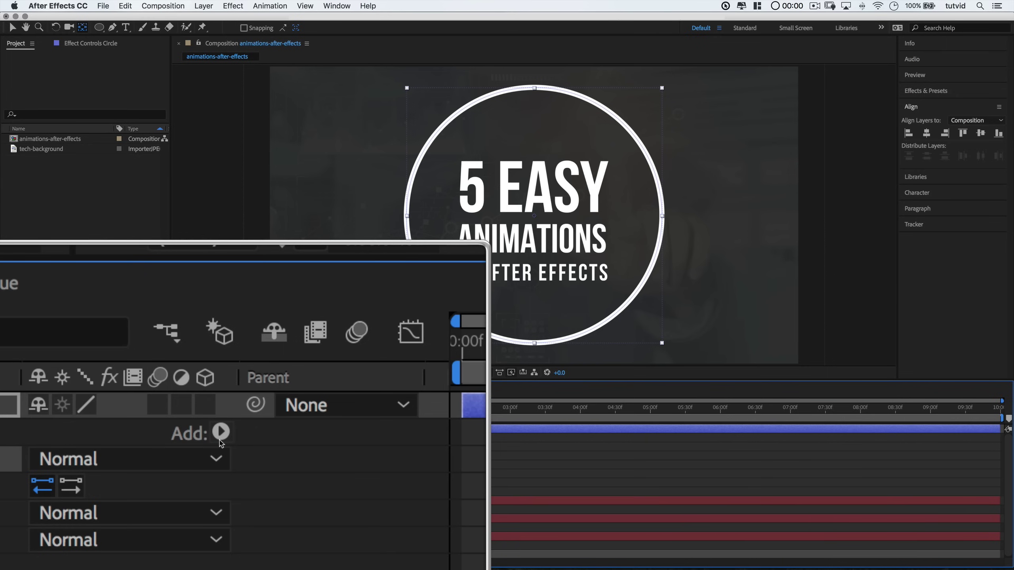
pyautogui.click(218, 352)
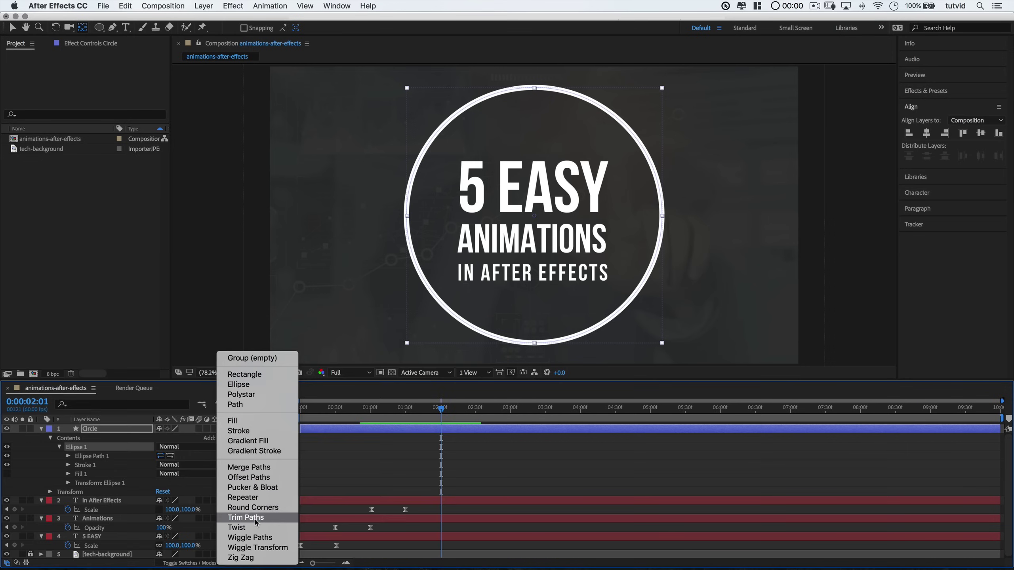
pyautogui.click(246, 518)
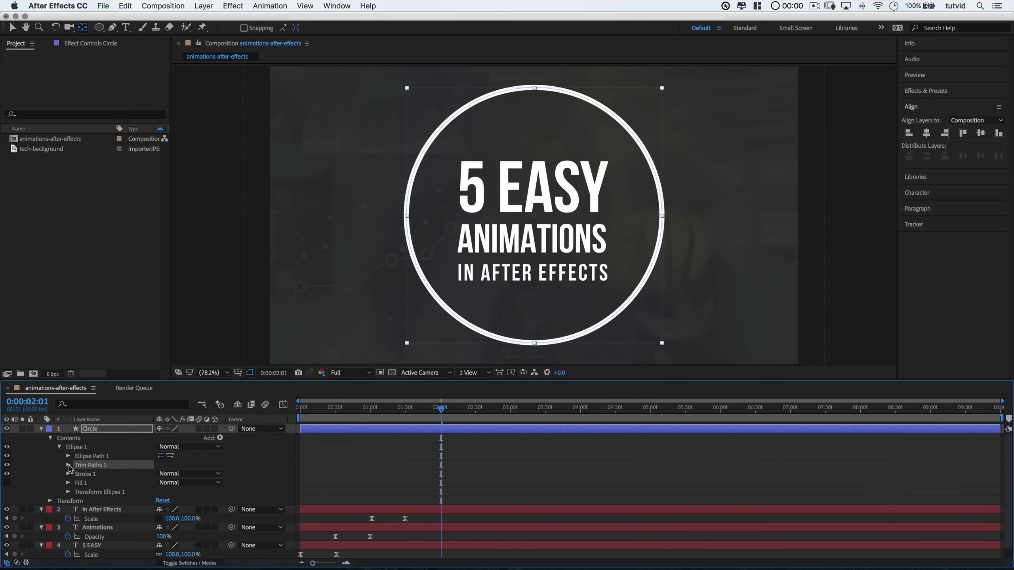
# - Keyframe Trim Paths End from 0% at 1:30 to 100% at 2:01, then preview
pyautogui.click(405, 417)
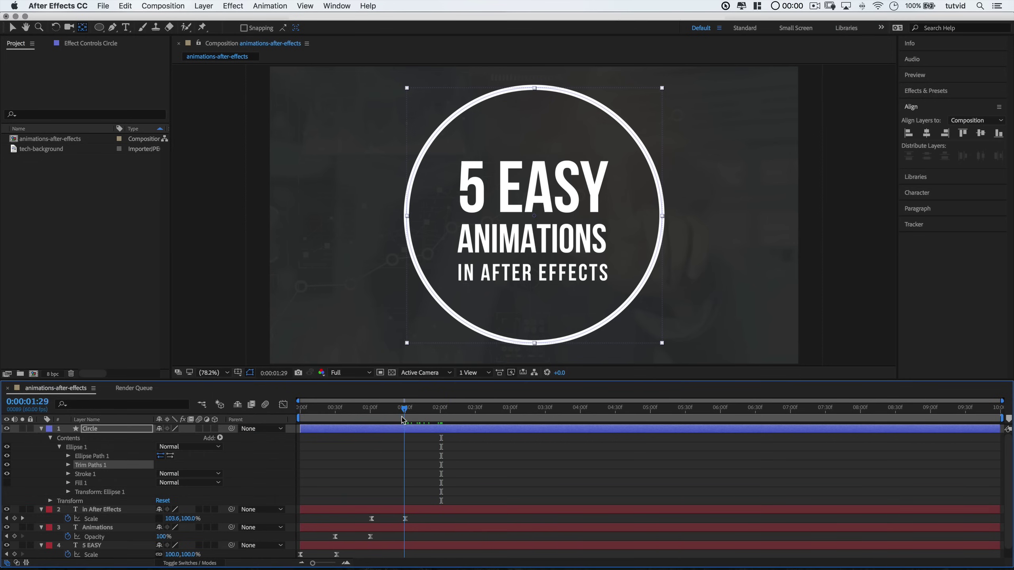
pyautogui.click(68, 465)
pyautogui.click(86, 482)
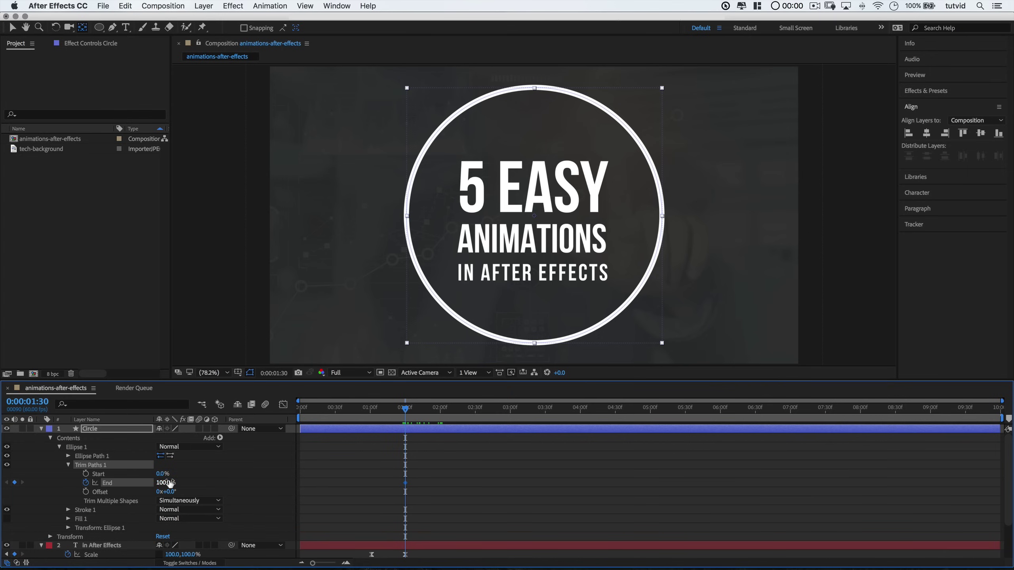
pyautogui.click(166, 483)
pyautogui.write('0')
pyautogui.press('Tab')
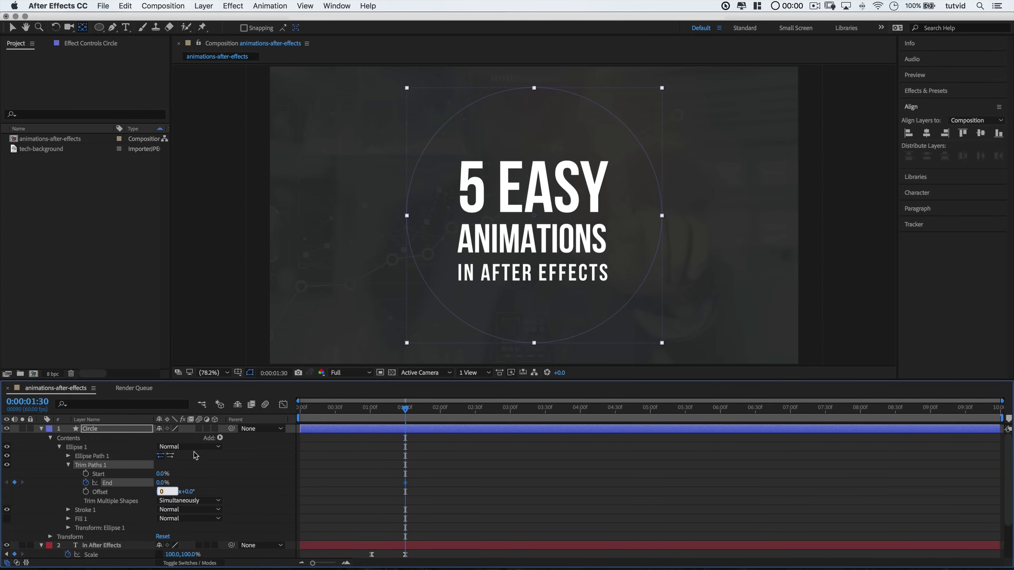
pyautogui.moveTo(405, 409); pyautogui.dragTo(442, 413)
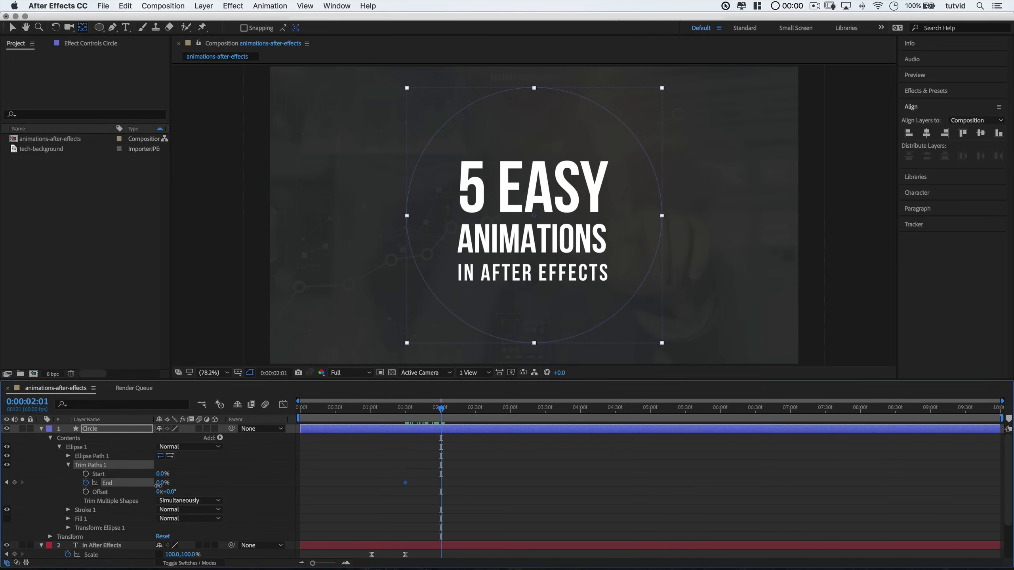
pyautogui.click(158, 483)
pyautogui.press('Return')
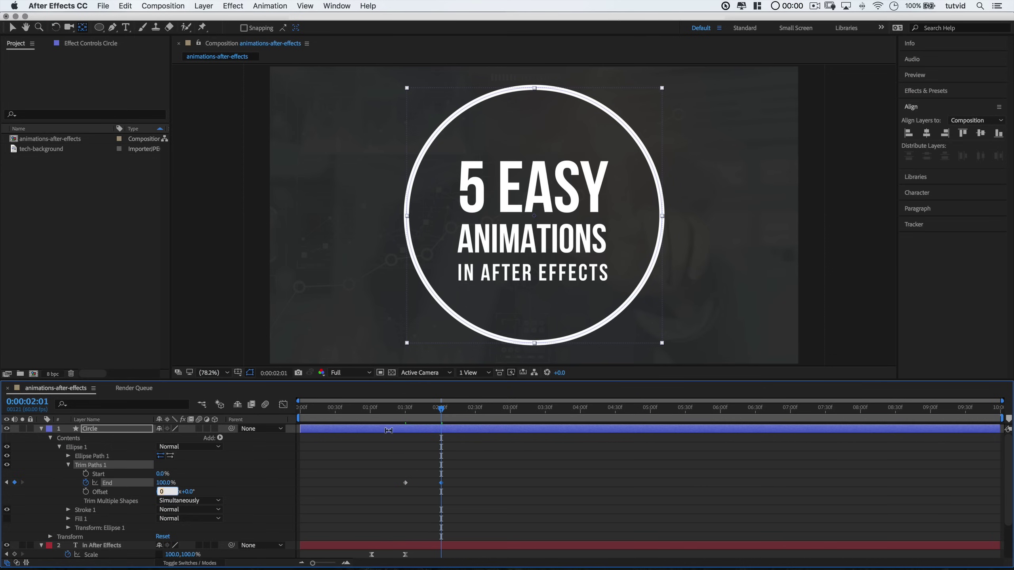
pyautogui.moveTo(408, 409)
pyautogui.mouseDown()
pyautogui.moveTo(394, 411)
pyautogui.moveTo(448, 418)
pyautogui.moveTo(396, 413)
pyautogui.mouseUp()
pyautogui.press('space')
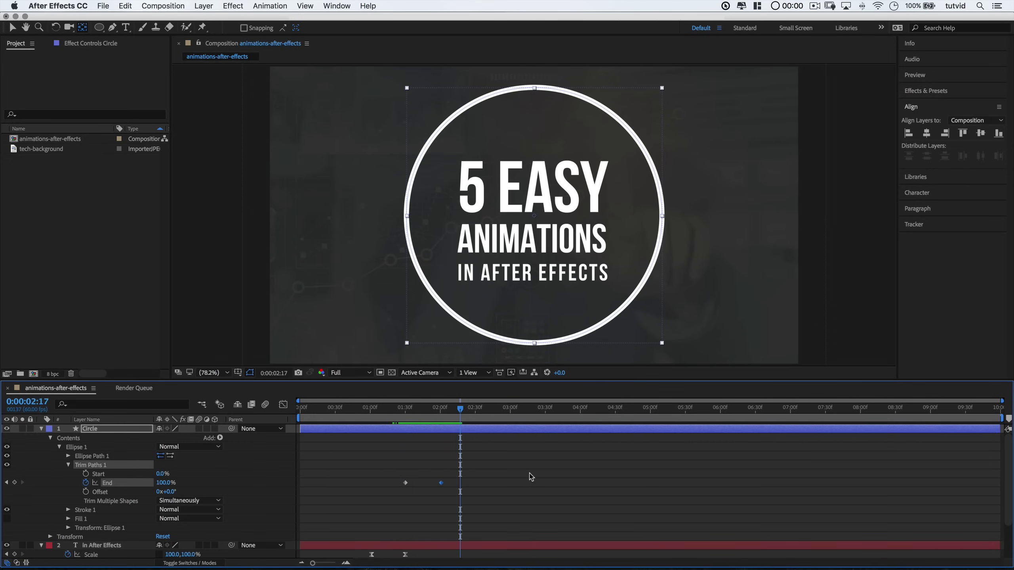
# - Shift both End keyframes earlier and preview the circle drawing on
pyautogui.moveTo(406, 485); pyautogui.dragTo(381, 485)
pyautogui.click(375, 413)
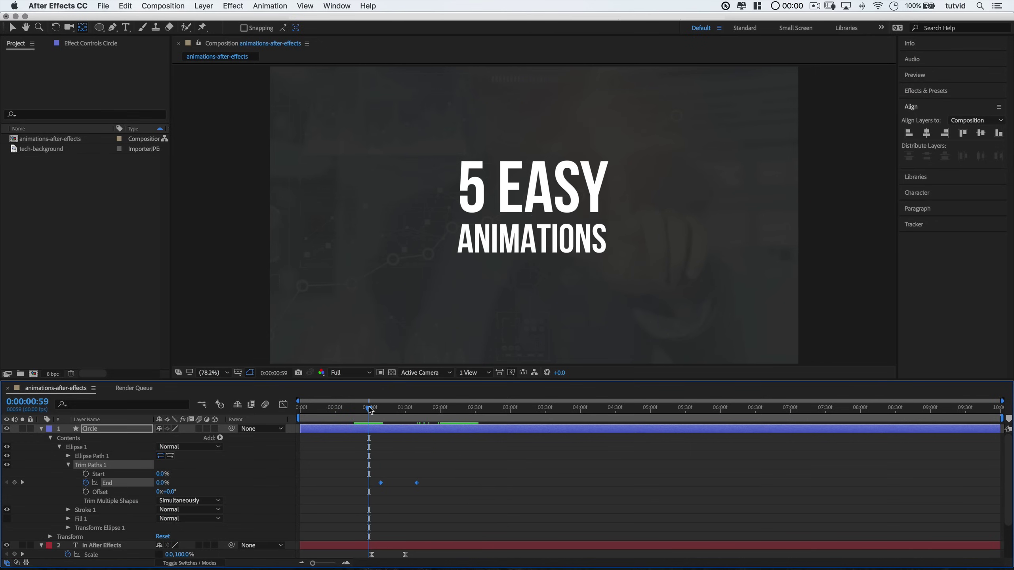
pyautogui.press('space')
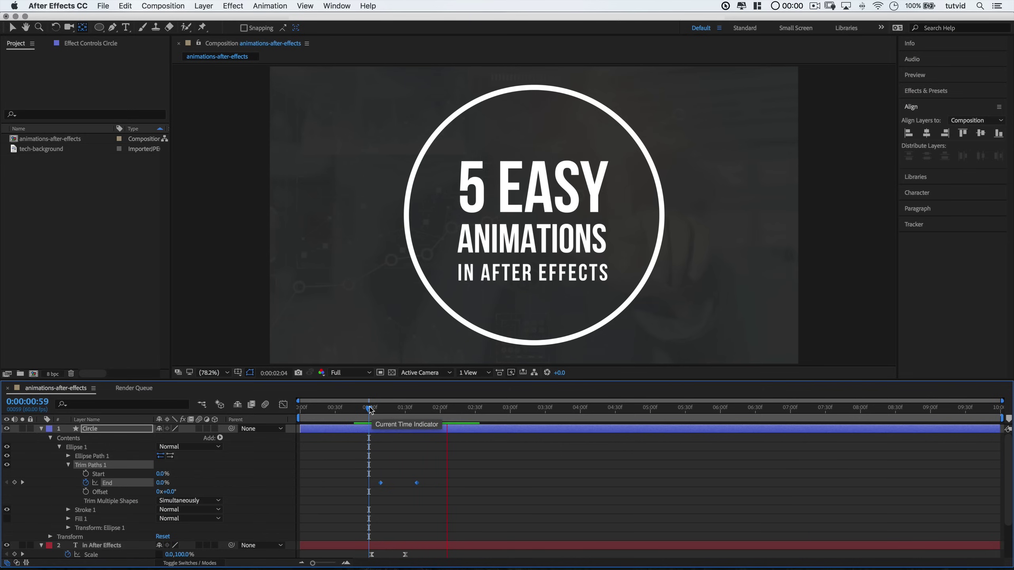
pyautogui.moveTo(369, 408); pyautogui.dragTo(362, 408)
pyautogui.press('space')
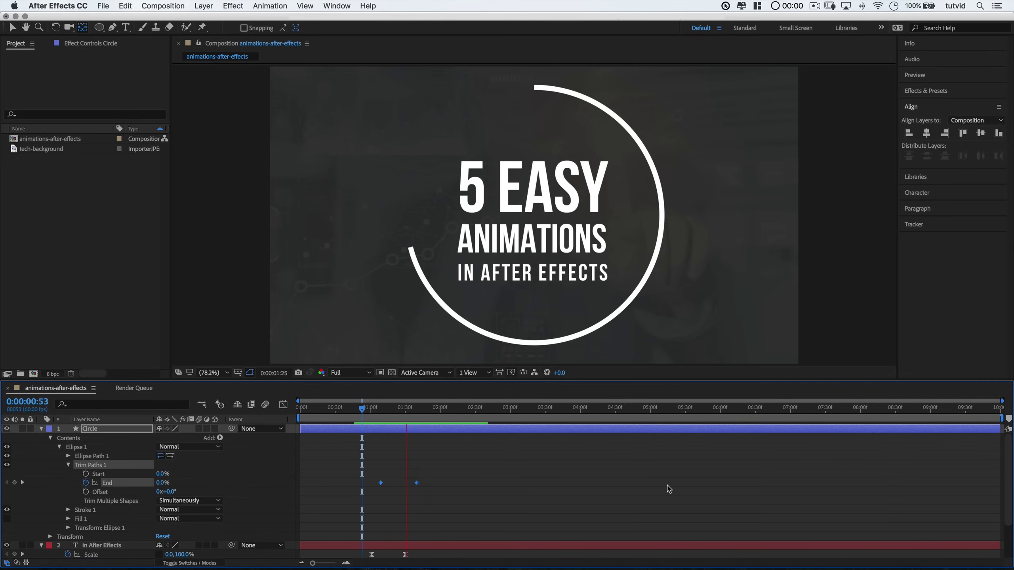
pyautogui.press('space')
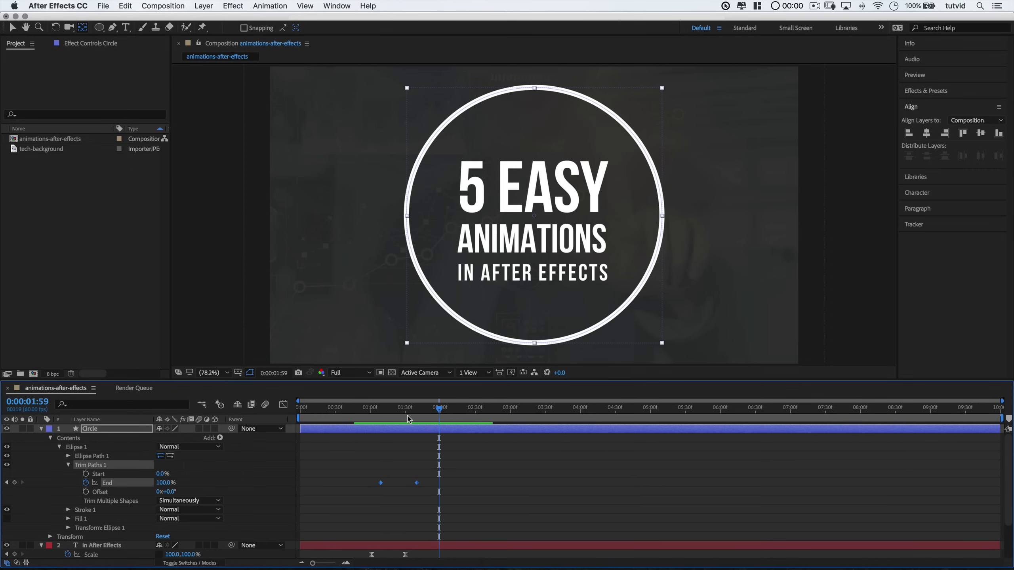
# - Apply Easy Ease Out to the End keyframes
pyautogui.rightClick(417, 484)
pyautogui.moveTo(466, 558)
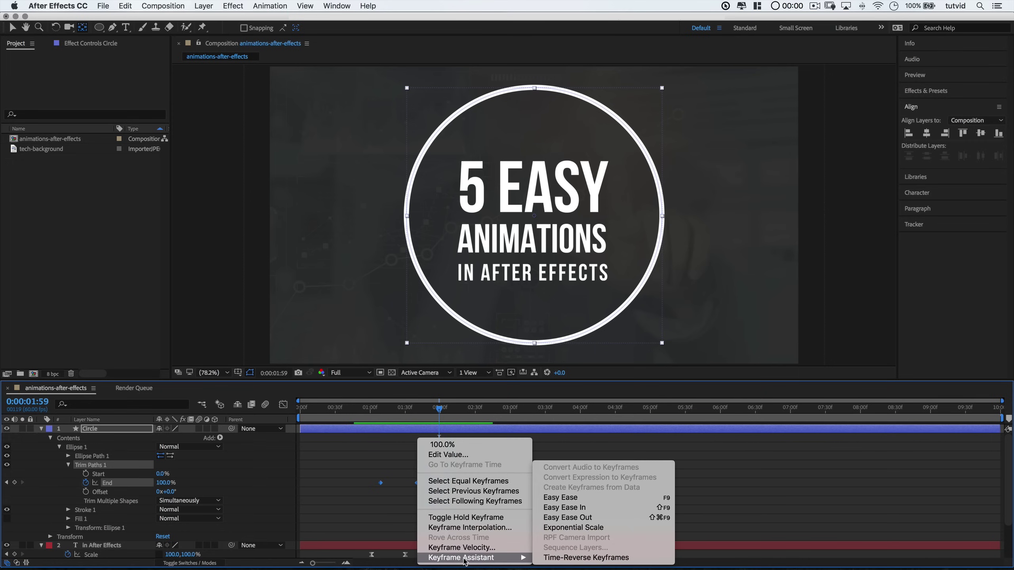
pyautogui.click(569, 518)
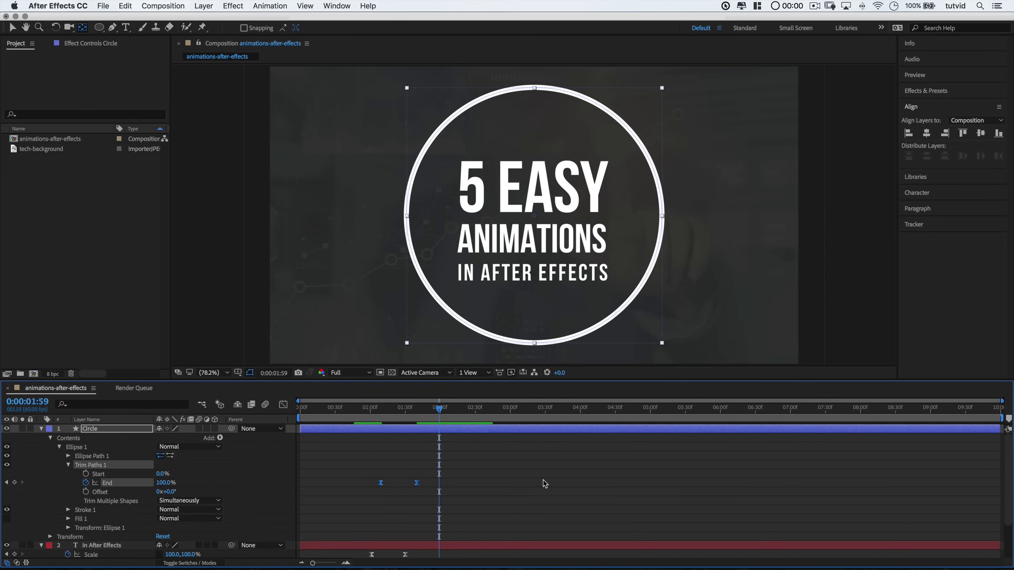
# - Collapse all layers and create a new solid layer named Waves
pyautogui.click(41, 429)
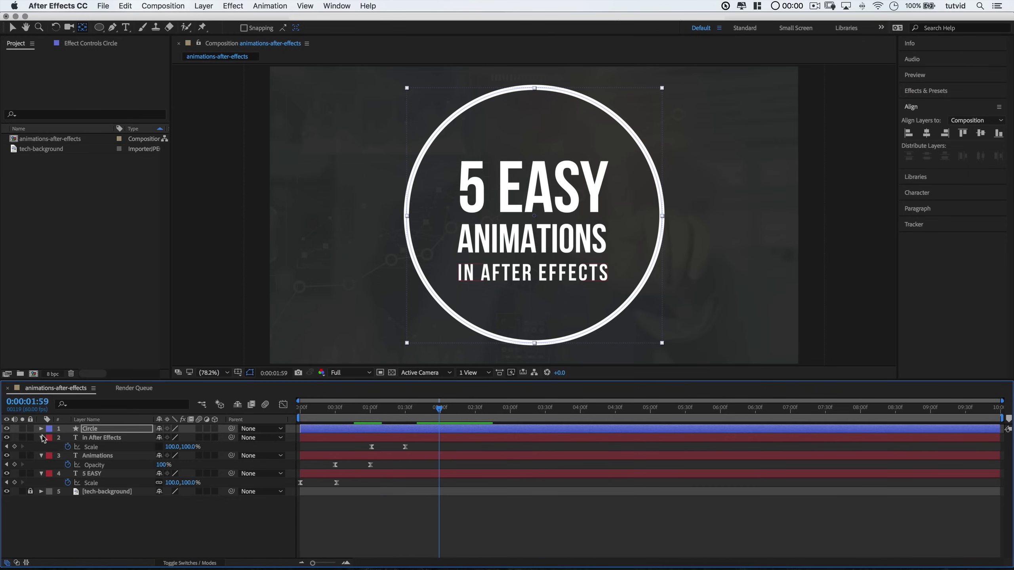
pyautogui.click(42, 438)
pyautogui.click(42, 447)
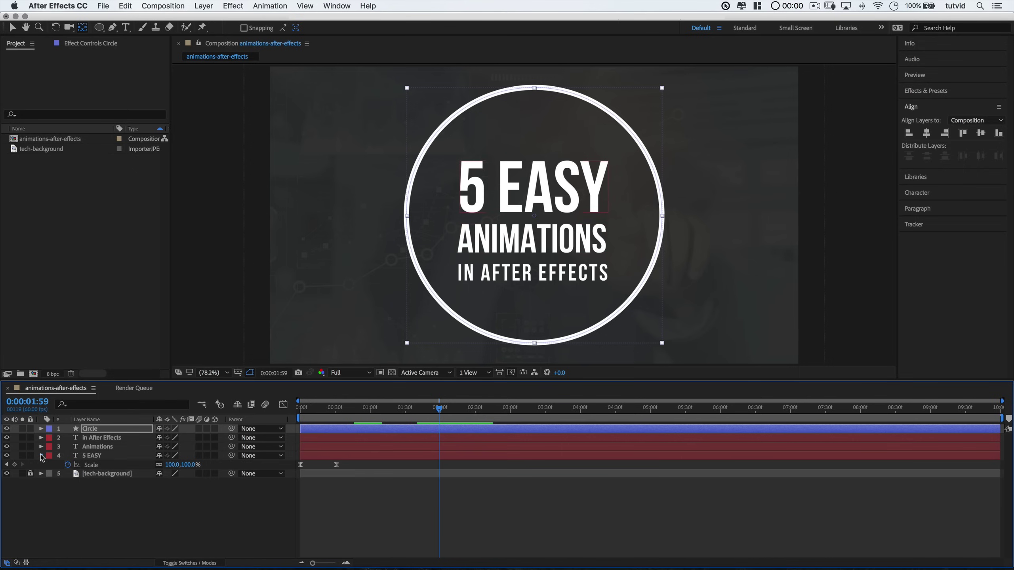
pyautogui.click(42, 456)
pyautogui.rightClick(128, 504)
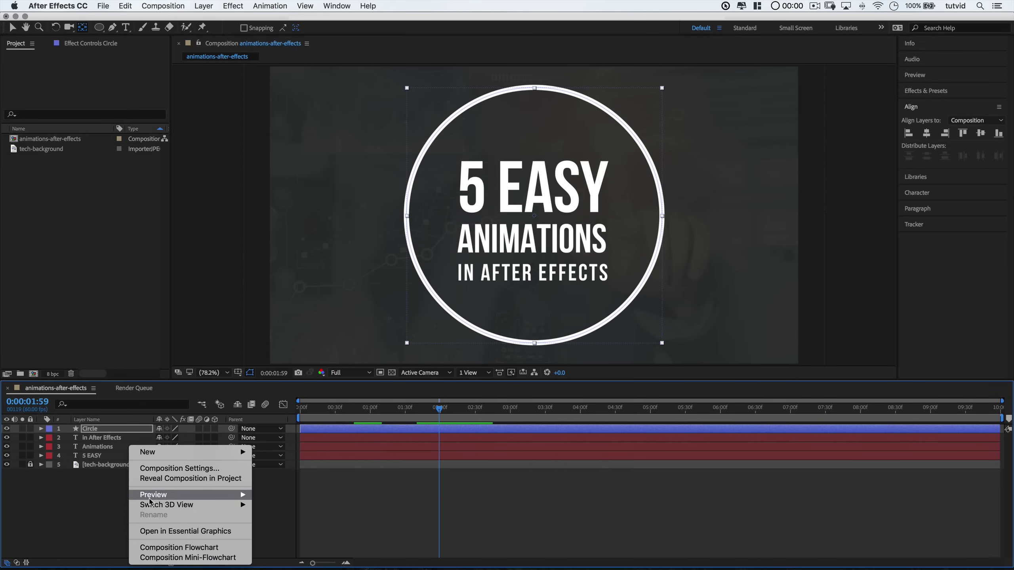
pyautogui.moveTo(159, 454)
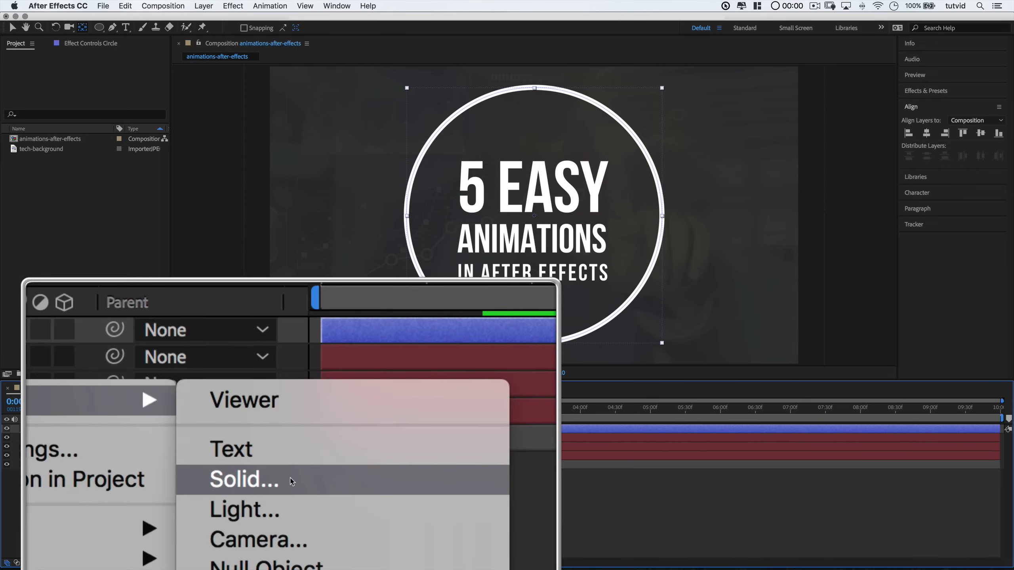
pyautogui.click(297, 479)
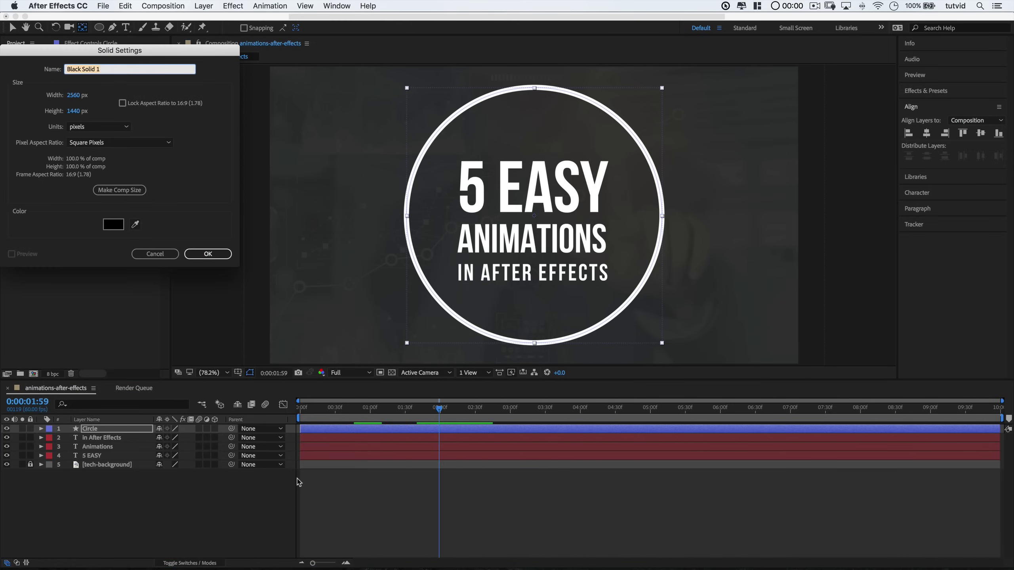
pyautogui.write('Waves')
pyautogui.press('Return')
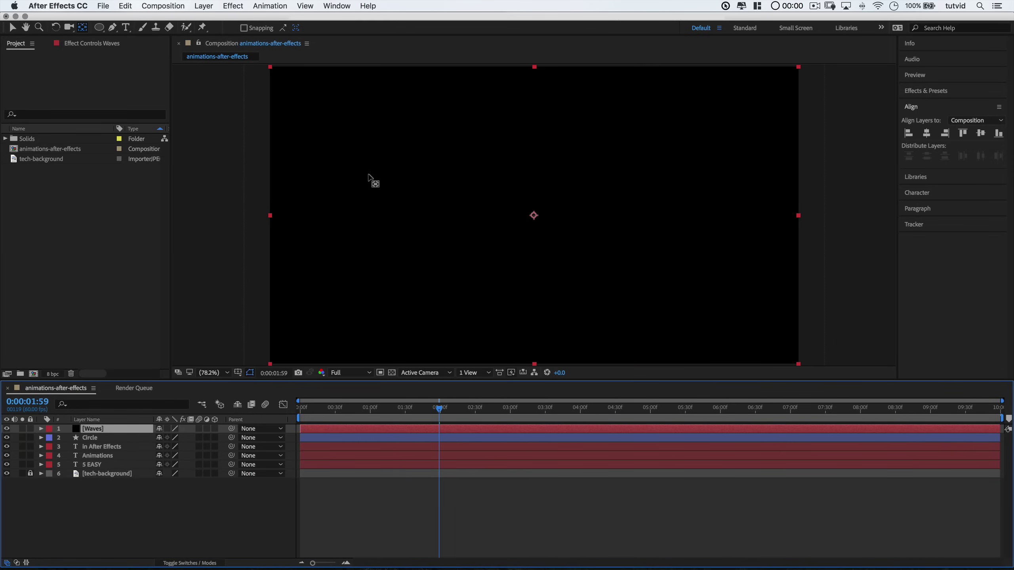
# - Apply the Radio Waves effect from Effects & Presets to the Waves solid
pyautogui.click(333, 6)
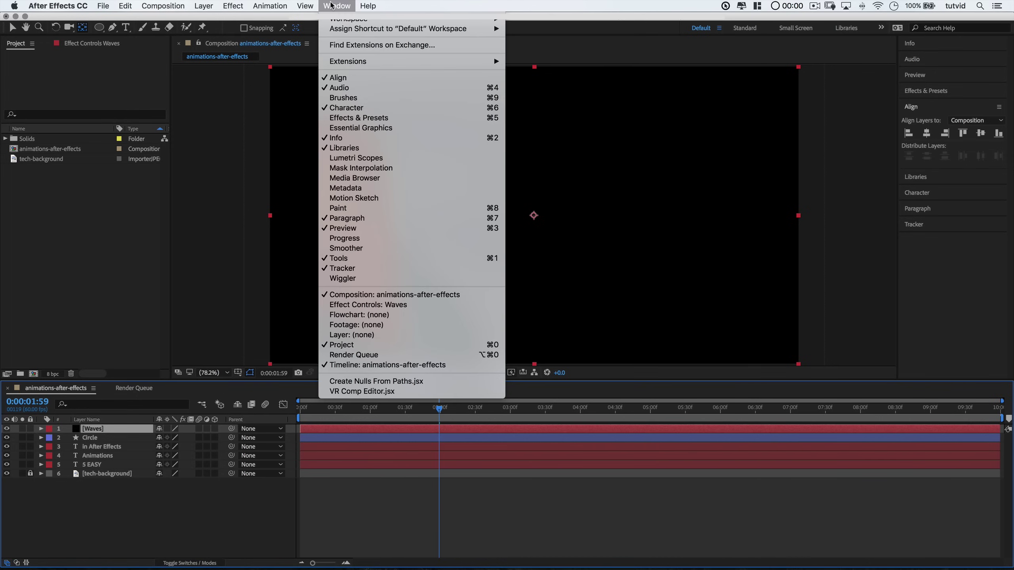
pyautogui.click(366, 117)
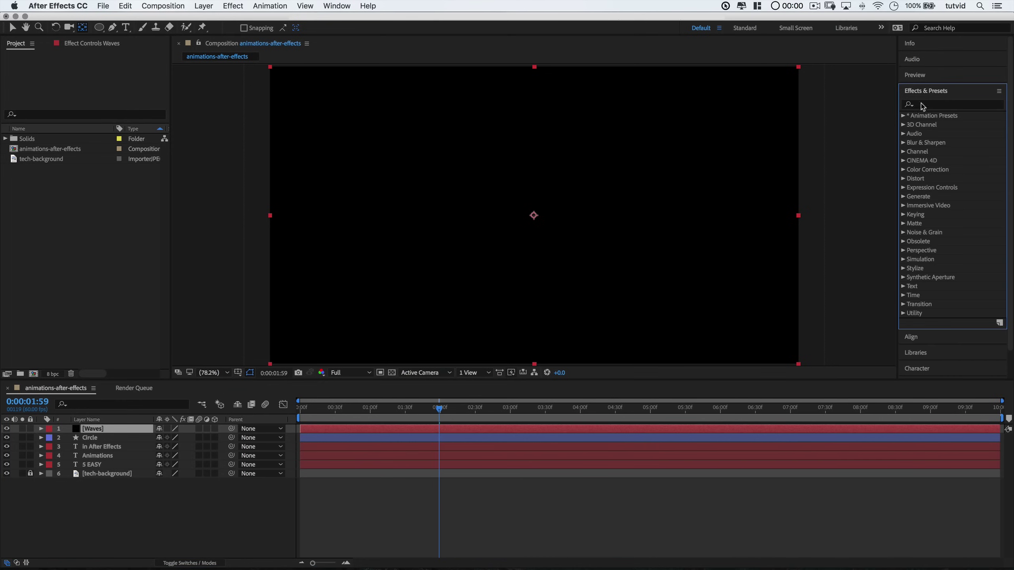
pyautogui.click(944, 106)
pyautogui.write('Rad')
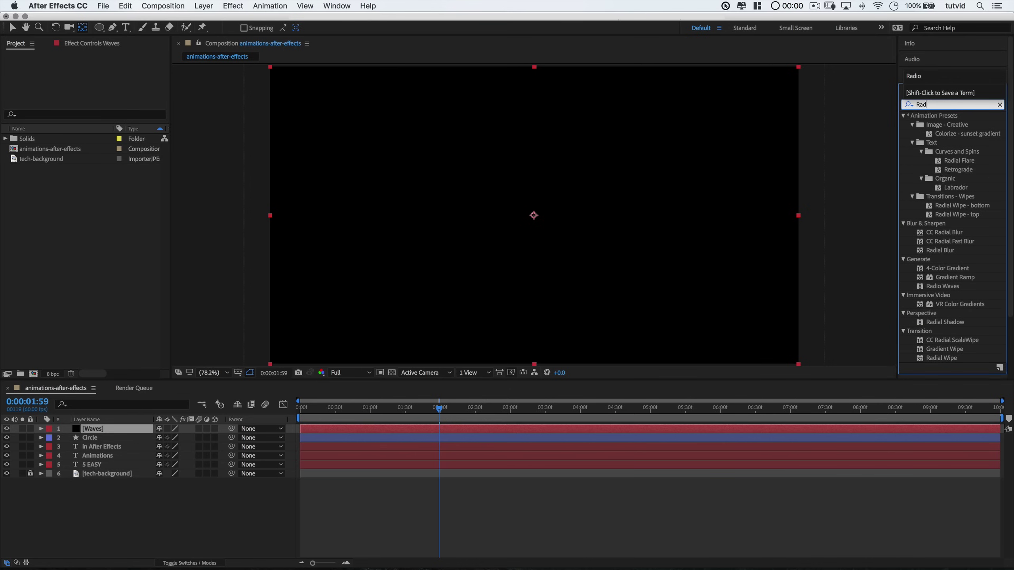
pyautogui.write('io')
pyautogui.moveTo(943, 125); pyautogui.dragTo(518, 196)
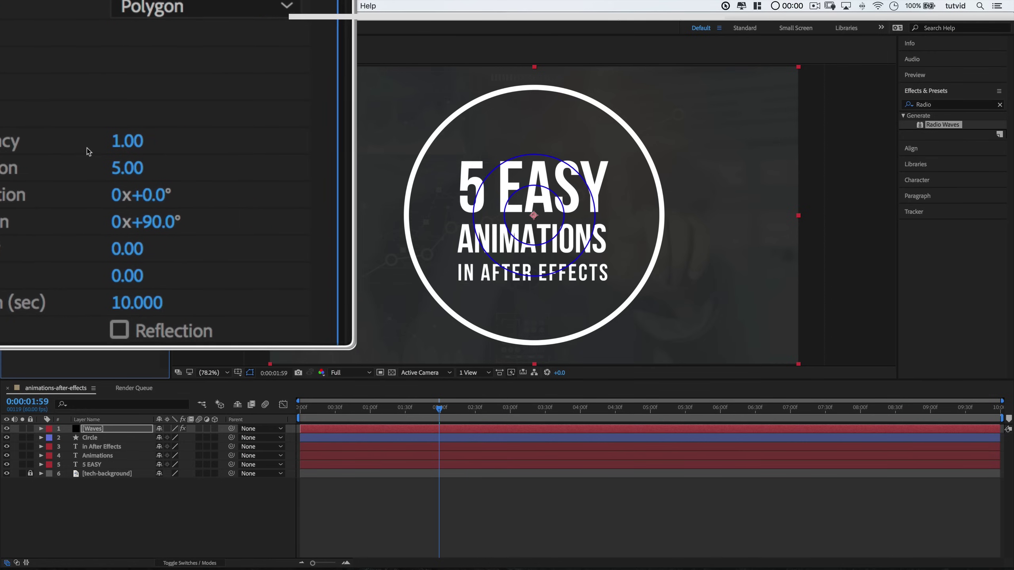
# - Set Radio Waves Frequency to 4, Expansion to 25 and Lifespan to 1.2
pyautogui.write('4')
pyautogui.press('Tab')
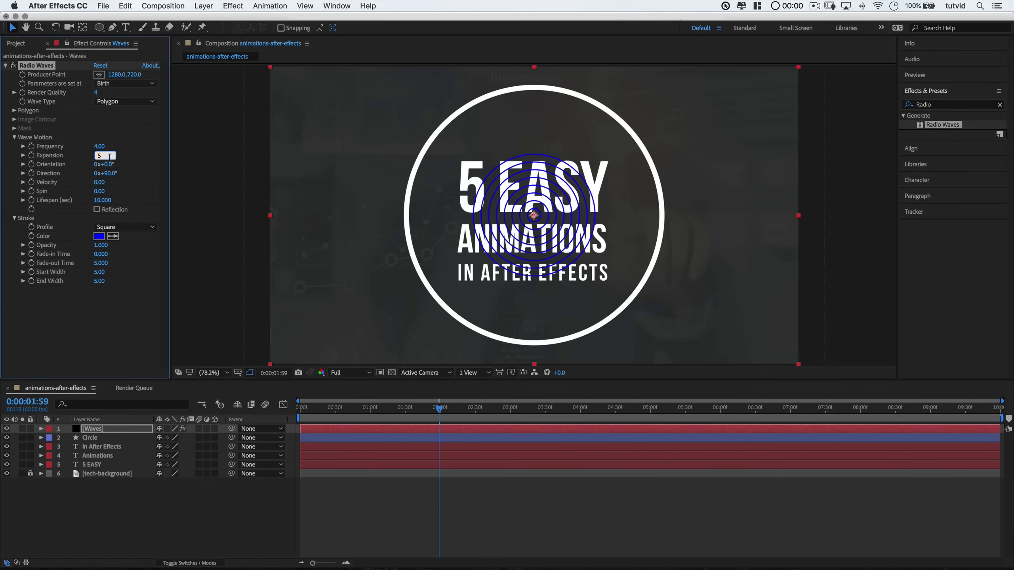
pyautogui.write('25')
pyautogui.press('Tab')
pyautogui.click(103, 200)
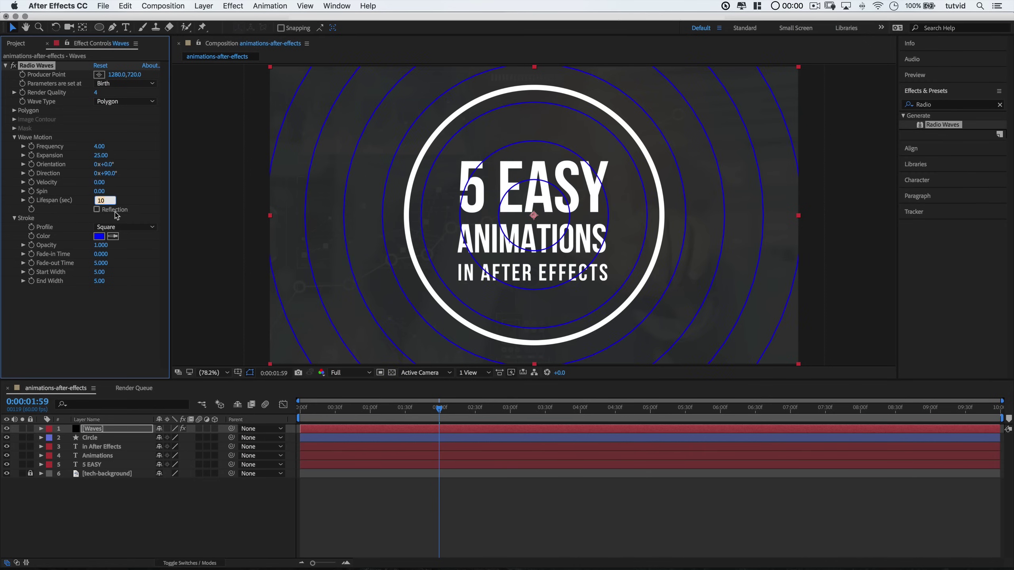
pyautogui.write('1.2')
# - Make the wave stroke white with Opacity 0.25, Start Width 20 and End Width 1
pyautogui.click(100, 236)
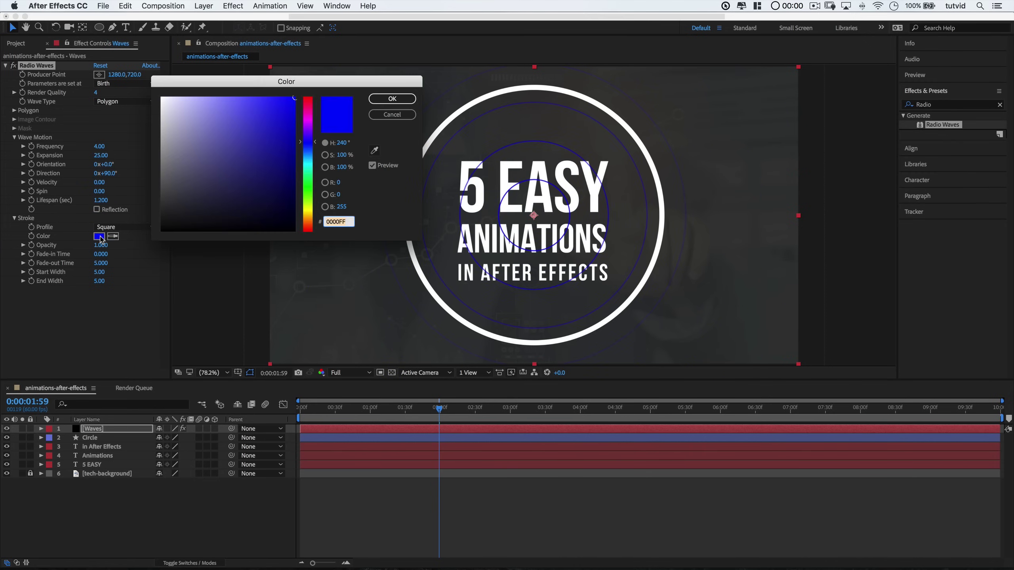
pyautogui.moveTo(169, 118); pyautogui.dragTo(161, 97)
pyautogui.click(377, 100)
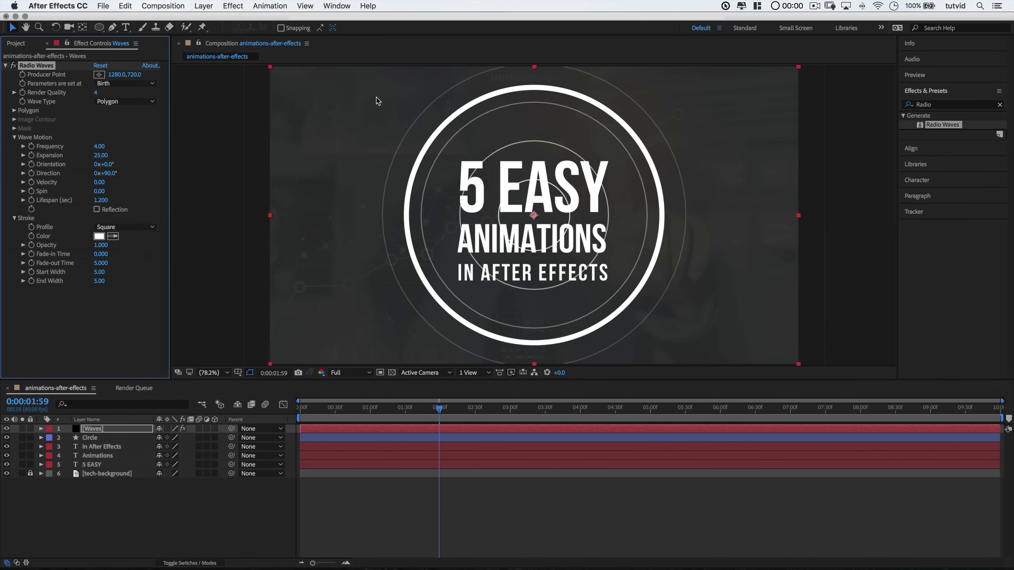
pyautogui.click(103, 245)
pyautogui.write('0.25')
pyautogui.press('Tab')
pyautogui.press('Tab')
pyautogui.press('Tab')
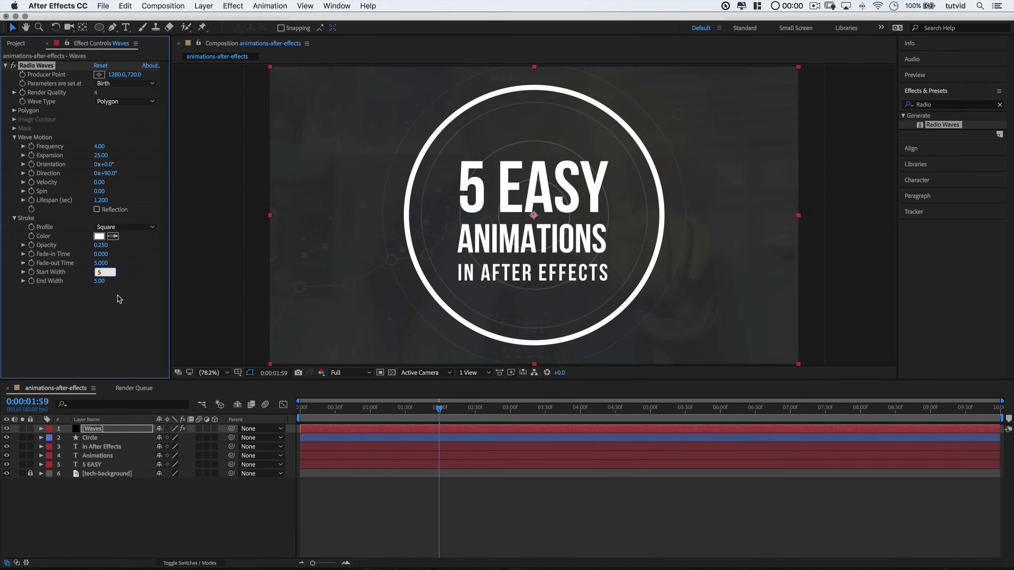
pyautogui.press('Tab')
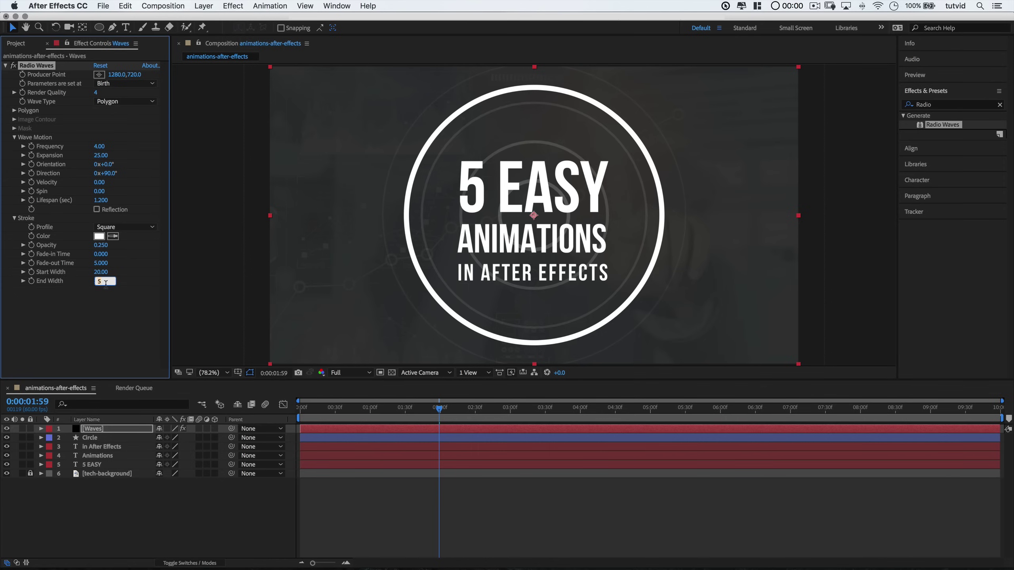
pyautogui.write('1')
pyautogui.press('Tab')
# - Slide the Waves layer bar so it starts around 1:38, scrubbing to check timing
pyautogui.moveTo(359, 409); pyautogui.dragTo(415, 426)
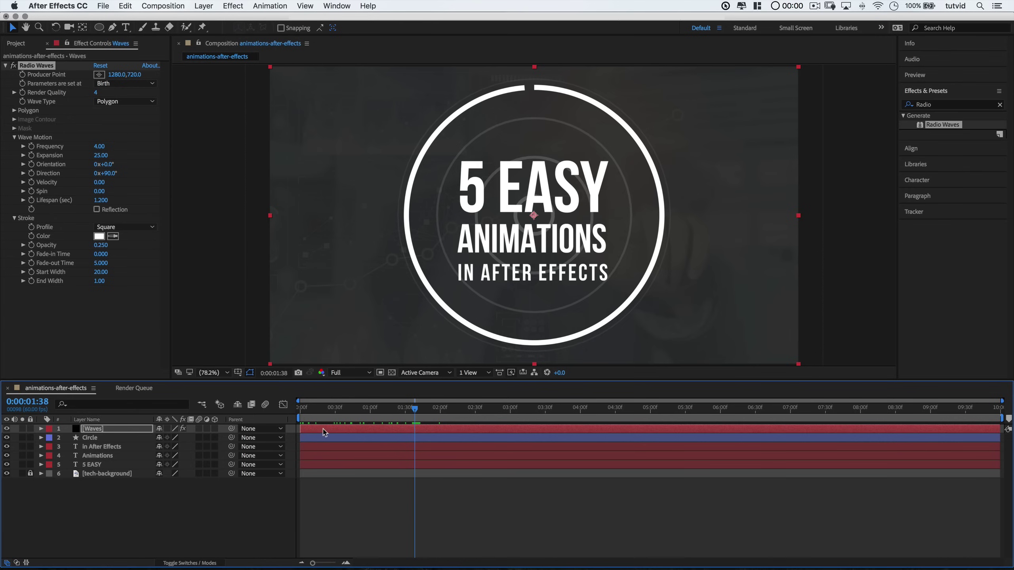
pyautogui.moveTo(324, 432); pyautogui.dragTo(424, 438)
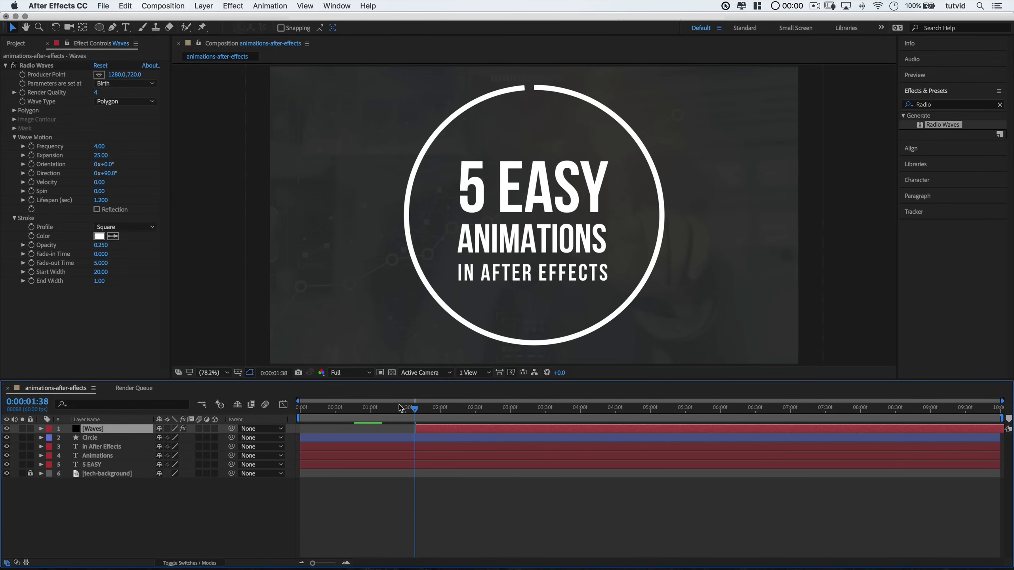
pyautogui.moveTo(401, 407)
pyautogui.mouseDown()
pyautogui.moveTo(384, 408)
pyautogui.moveTo(441, 411)
pyautogui.moveTo(404, 416)
pyautogui.moveTo(421, 430)
pyautogui.moveTo(395, 410)
pyautogui.moveTo(456, 412)
pyautogui.moveTo(432, 431)
pyautogui.moveTo(397, 409)
pyautogui.mouseUp()
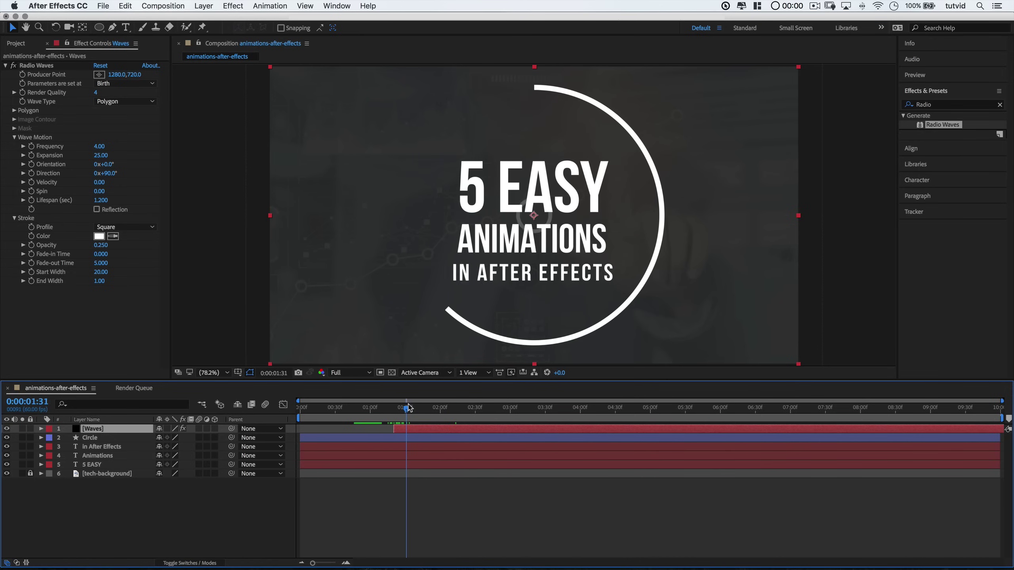
# - Check the ripple timing and nudge the Waves layer's start slightly earlier
pyautogui.moveTo(408, 407); pyautogui.dragTo(439, 431)
pyautogui.click(367, 408)
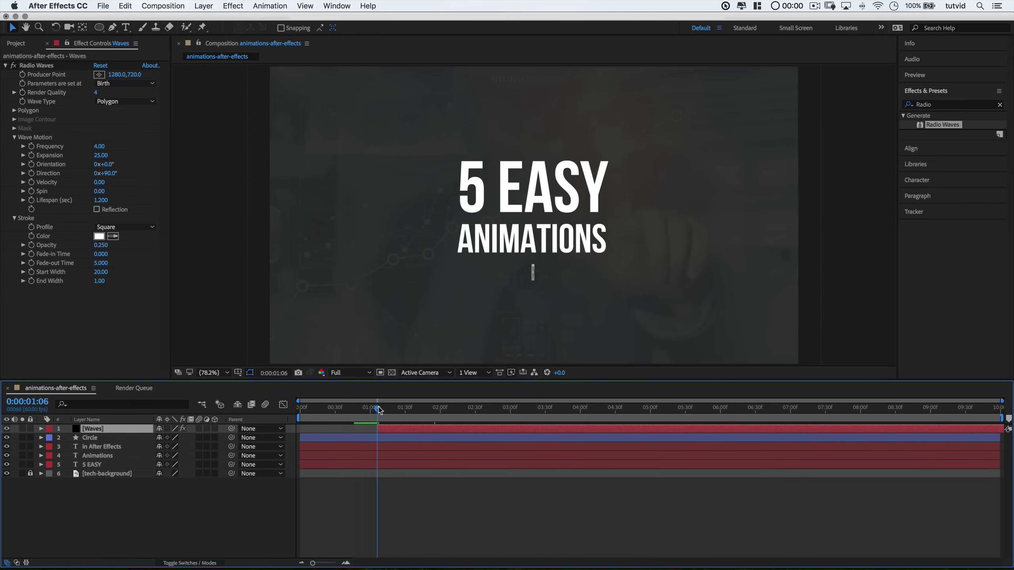